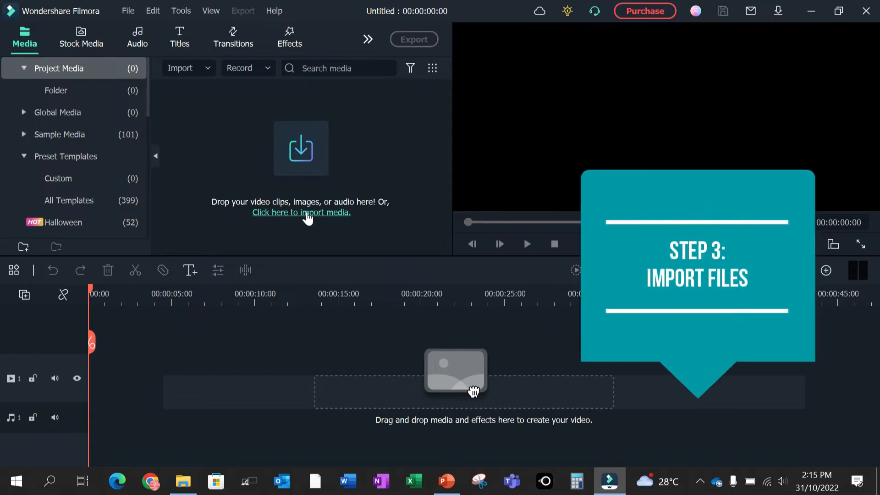
Import the Version 2 video from the AT4 folder and the Early-Morning-in-Paris track from Part 2 resources' Background music files.
{"action": "left_click", "coordinate": [308, 213]}
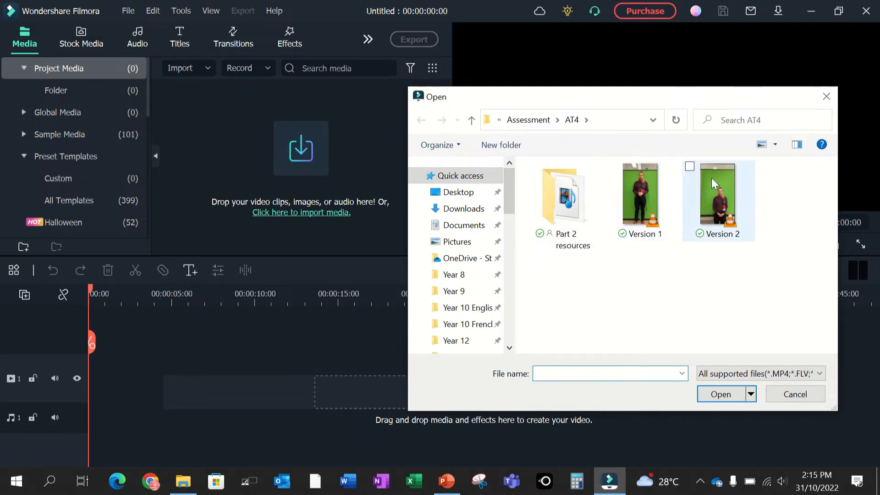
{"action": "double_click", "coordinate": [722, 192]}
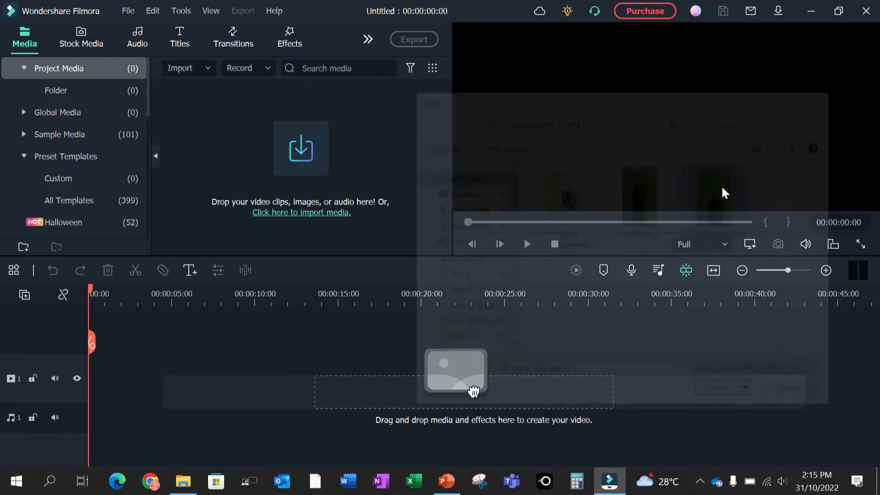
{"action": "left_click", "coordinate": [216, 121]}
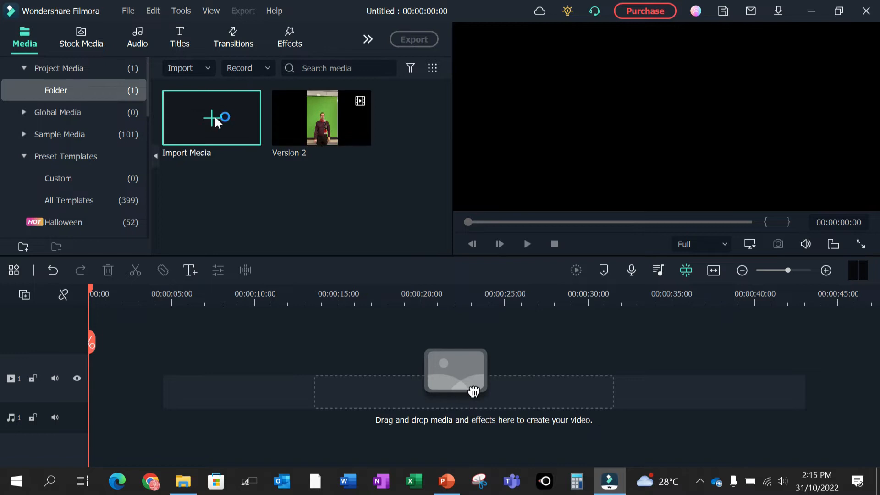
{"action": "double_click", "coordinate": [577, 202]}
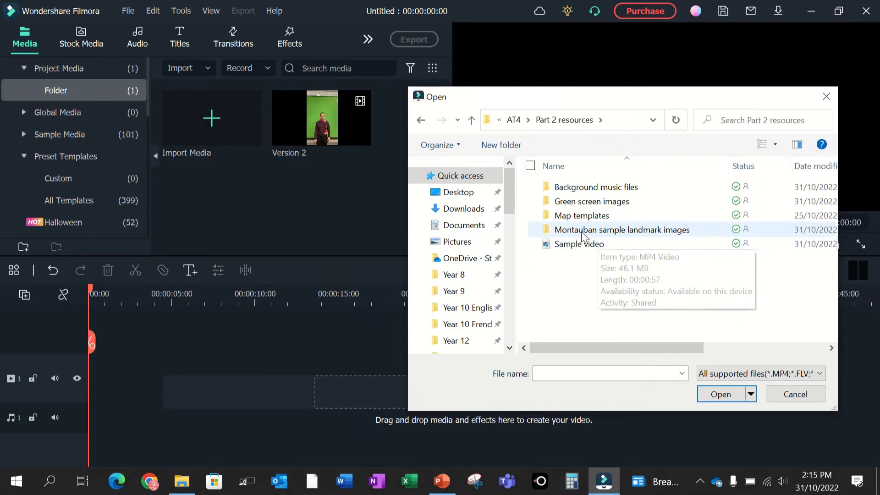
{"action": "double_click", "coordinate": [572, 188]}
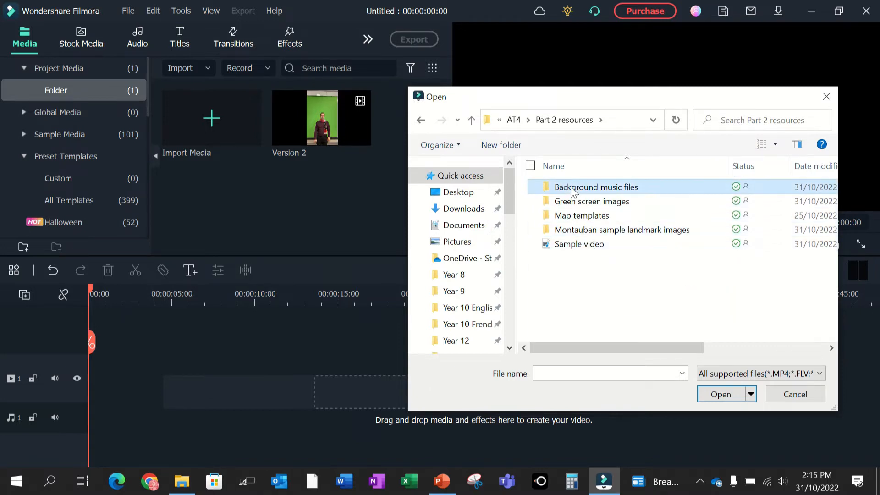
{"action": "left_click_drag", "start_coordinate": [598, 218], "coordinate": [290, 179]}
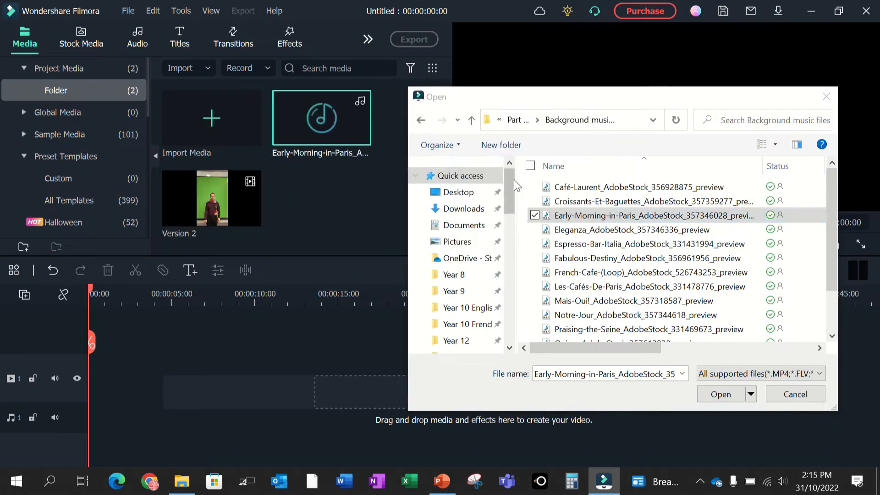
Import all three images from the Green screen images folder into the project media.
{"action": "left_click", "coordinate": [472, 121]}
{"action": "double_click", "coordinate": [590, 202]}
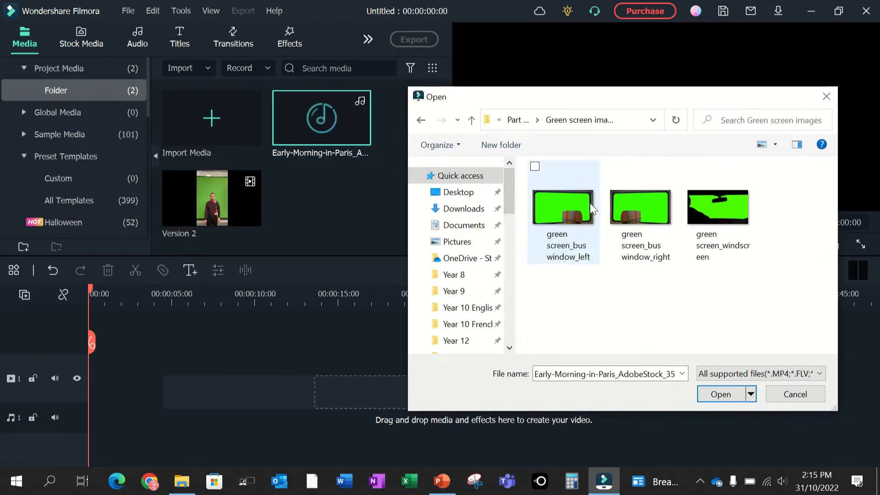
{"action": "left_click", "coordinate": [572, 194]}
{"action": "key", "text": "ctrl+a"}
{"action": "left_click_drag", "start_coordinate": [572, 194], "coordinate": [334, 211]}
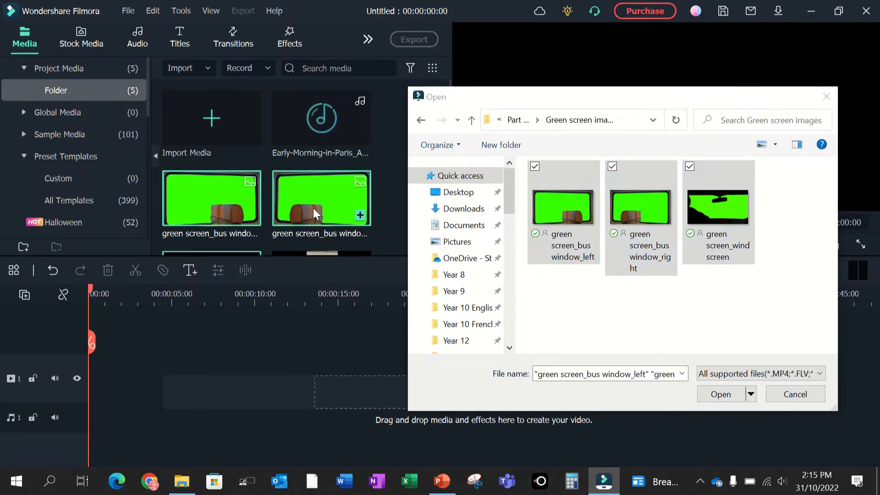
{"action": "scroll", "coordinate": [313, 209], "scroll_direction": "down", "scroll_amount": 2}
{"action": "scroll", "coordinate": [314, 209], "scroll_direction": "up", "scroll_amount": 1}
{"action": "scroll", "coordinate": [317, 179], "scroll_direction": "down", "scroll_amount": 1}
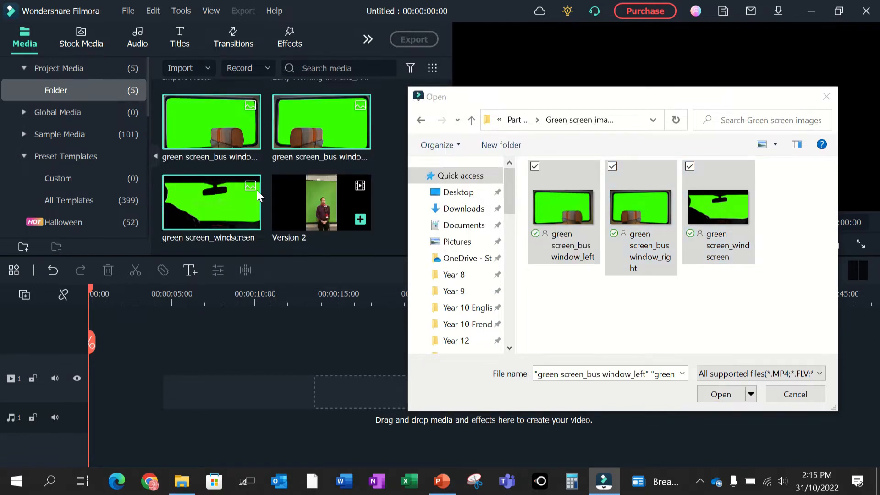
Import all six pictures from the Montauban sample landmark images folder into the project media.
{"action": "left_click", "coordinate": [471, 120]}
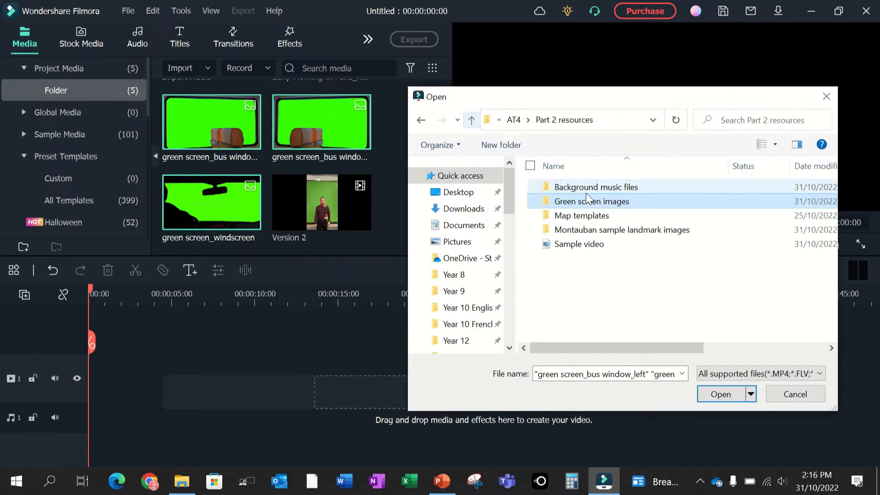
{"action": "double_click", "coordinate": [576, 229]}
{"action": "left_click", "coordinate": [549, 207]}
{"action": "key", "text": "shift+Right"}
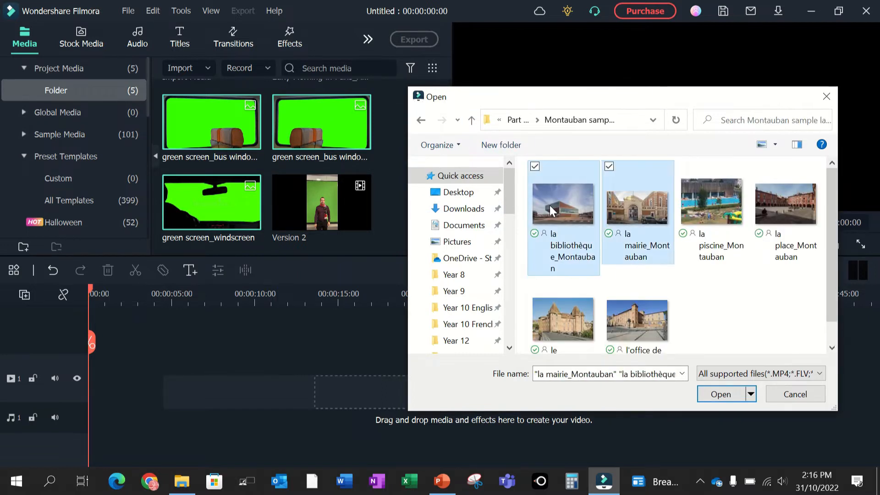
{"action": "key", "text": "shift+Right"}
{"action": "key", "text": "shift+Right"}
{"action": "key", "text": "shift+Right"}
{"action": "key", "text": "shift+Right"}
{"action": "left_click_drag", "start_coordinate": [559, 196], "coordinate": [306, 212]}
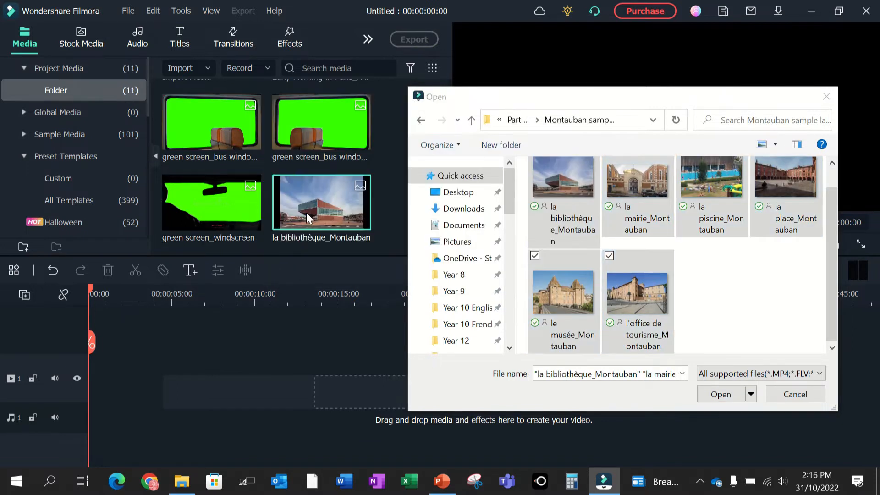
Check the Part 2 resources and AT4 folders, and close the import dialog without importing anything more.
{"action": "left_click", "coordinate": [472, 119]}
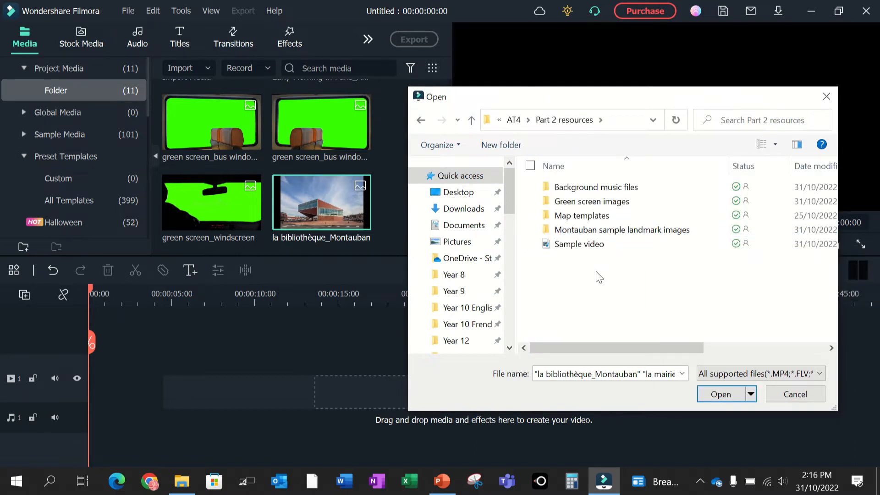
{"action": "left_click", "coordinate": [471, 120]}
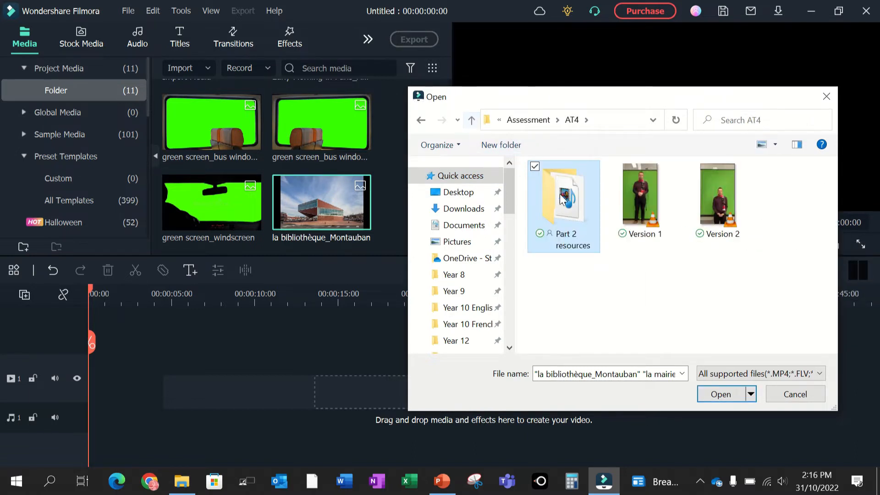
{"action": "double_click", "coordinate": [570, 210]}
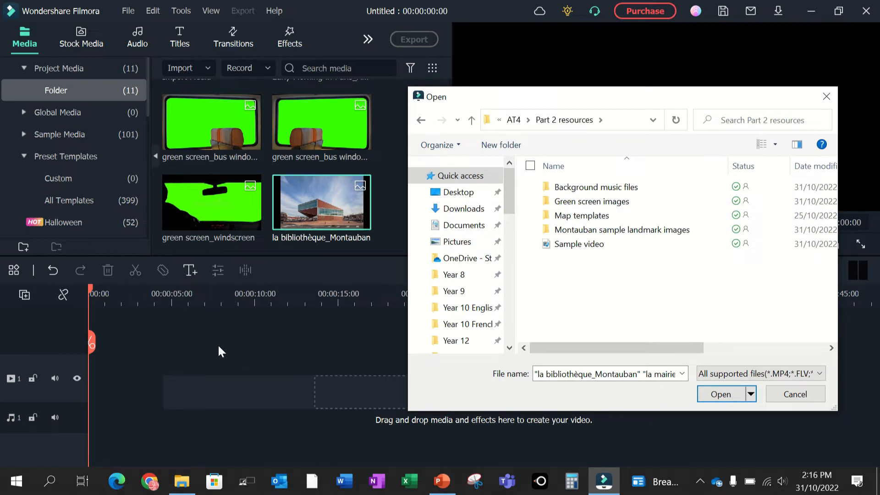
{"action": "left_click", "coordinate": [205, 347]}
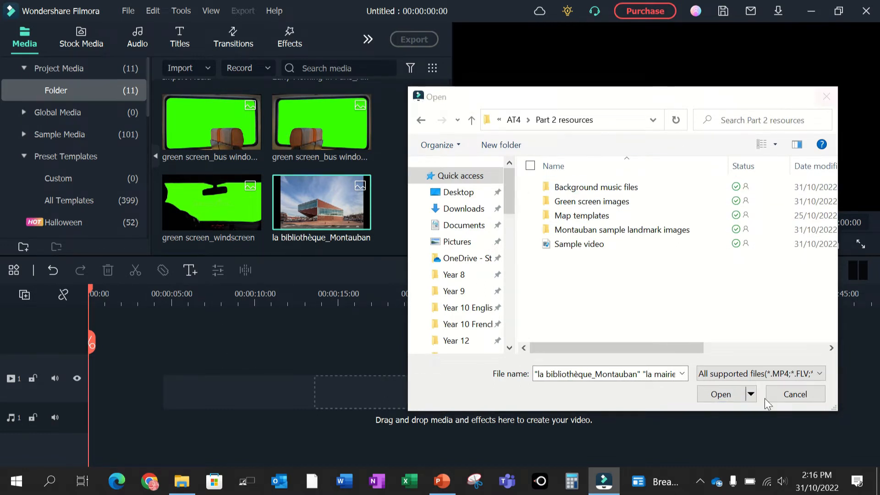
{"action": "left_click", "coordinate": [795, 395]}
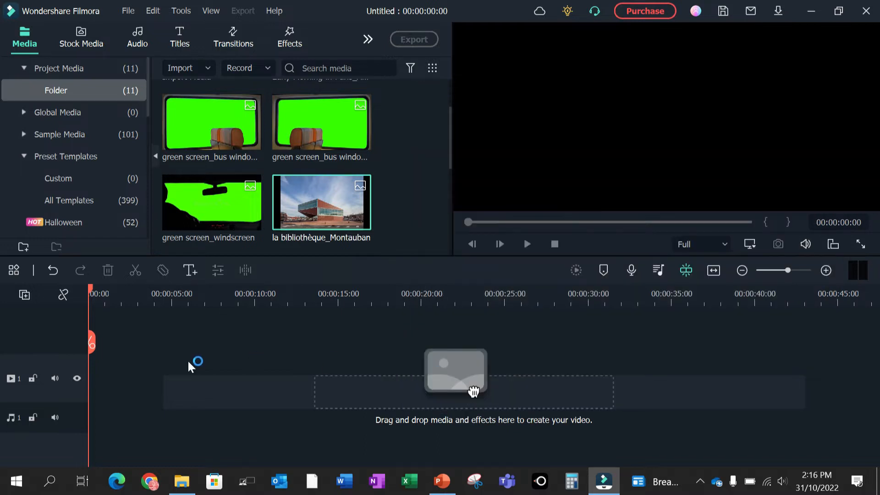
Add a second video track to the timeline.
{"action": "left_click", "coordinate": [27, 294]}
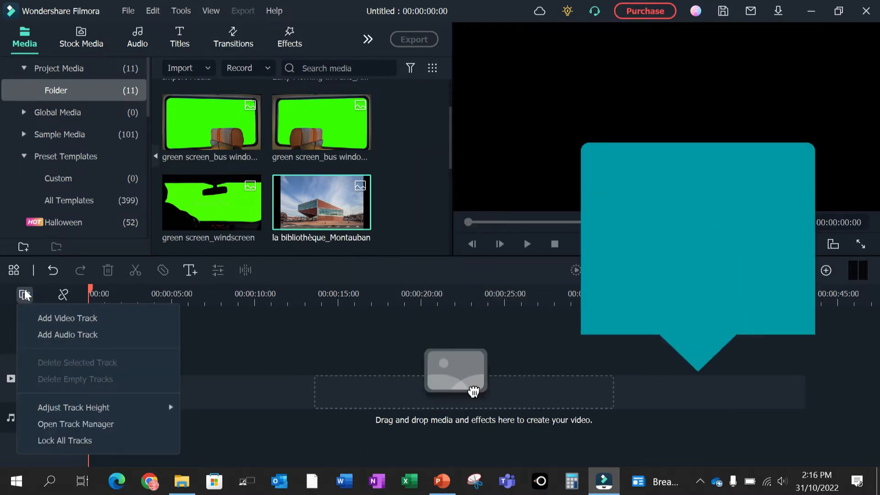
{"action": "left_click", "coordinate": [82, 320]}
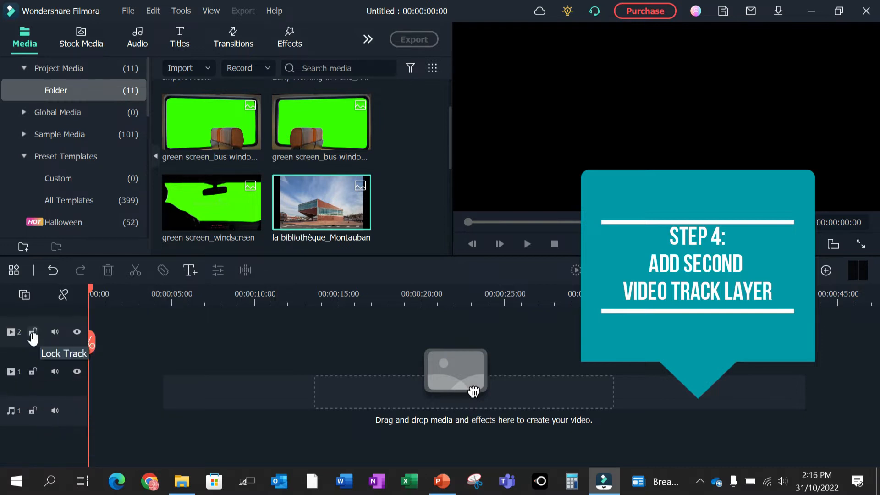
{"action": "scroll", "coordinate": [171, 412], "scroll_direction": "up", "scroll_amount": 1}
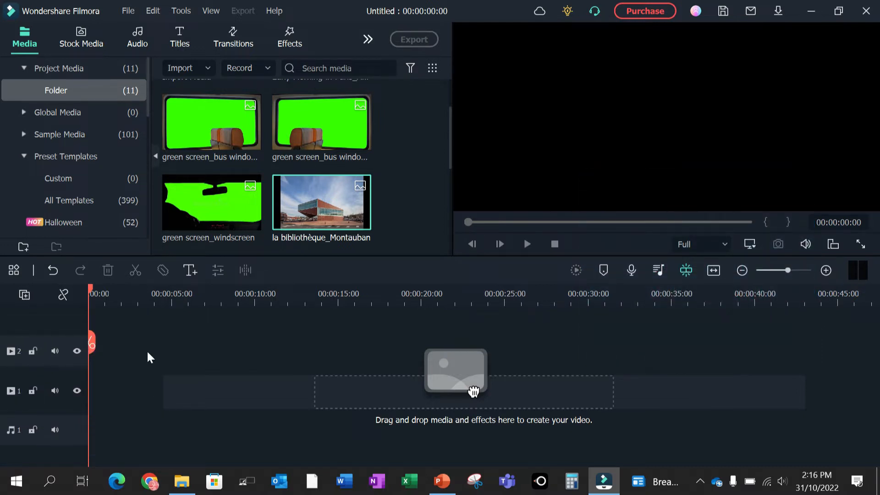
Place the Version 2 video on video track 2 and shift it later to leave an empty gap at the timeline's start.
{"action": "left_click", "coordinate": [175, 35]}
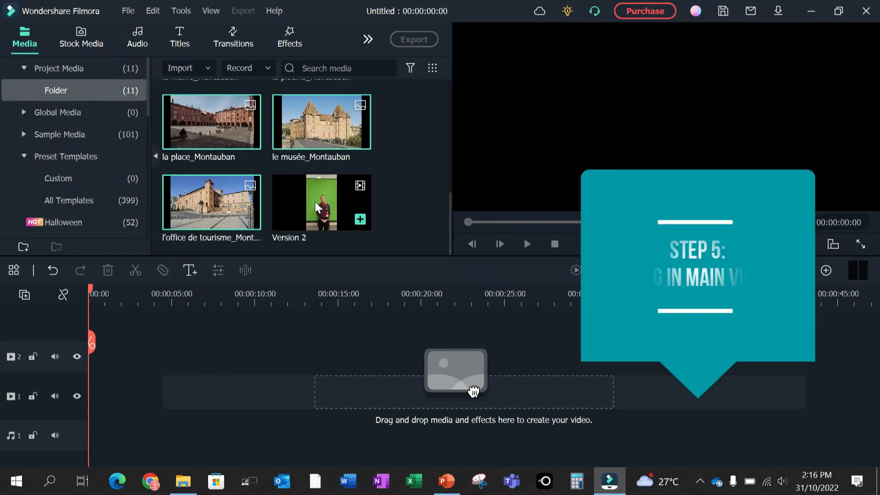
{"action": "left_click", "coordinate": [316, 201]}
{"action": "left_click_drag", "start_coordinate": [324, 204], "coordinate": [90, 364]}
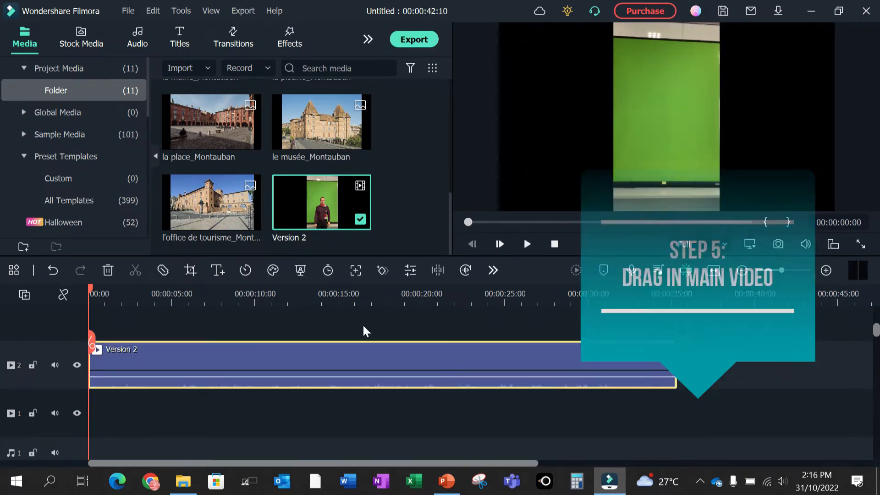
{"action": "left_click_drag", "start_coordinate": [199, 357], "coordinate": [288, 358]}
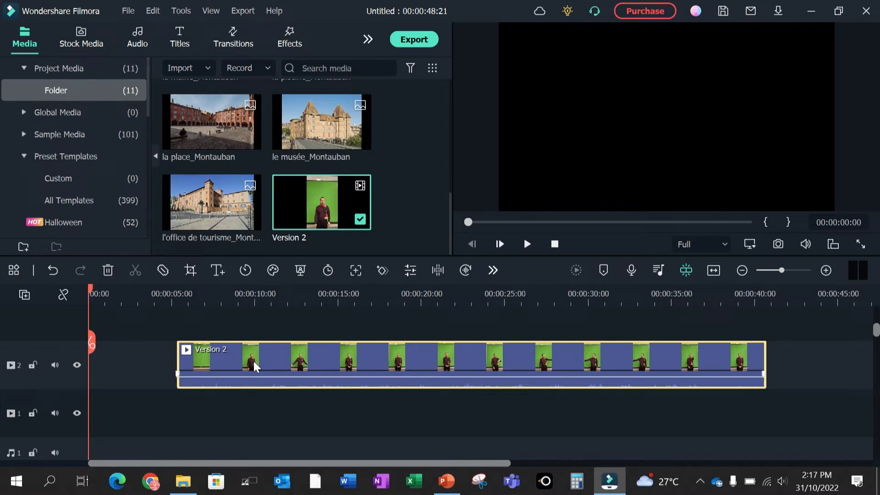
{"action": "left_click_drag", "start_coordinate": [254, 361], "coordinate": [304, 362]}
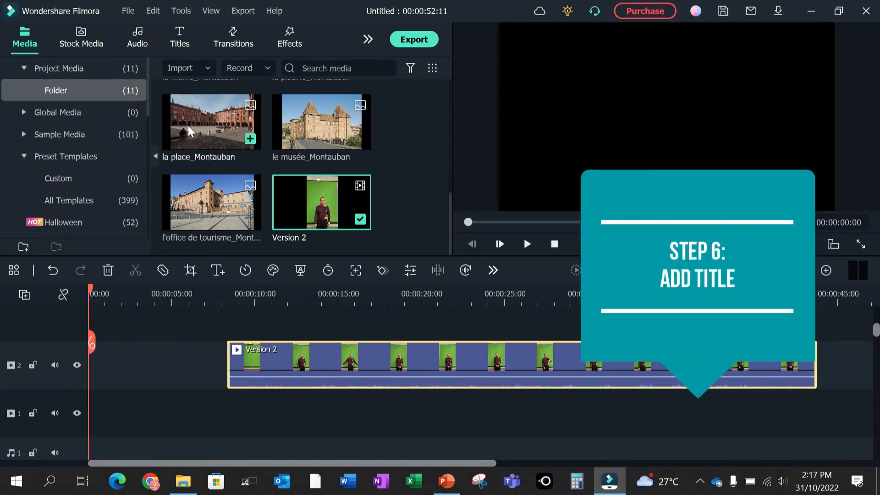
Insert the Title 2 template from the Recommended titles at the very start of the timeline.
{"action": "left_click", "coordinate": [181, 33]}
{"action": "scroll", "coordinate": [225, 195], "scroll_direction": "down", "scroll_amount": 3}
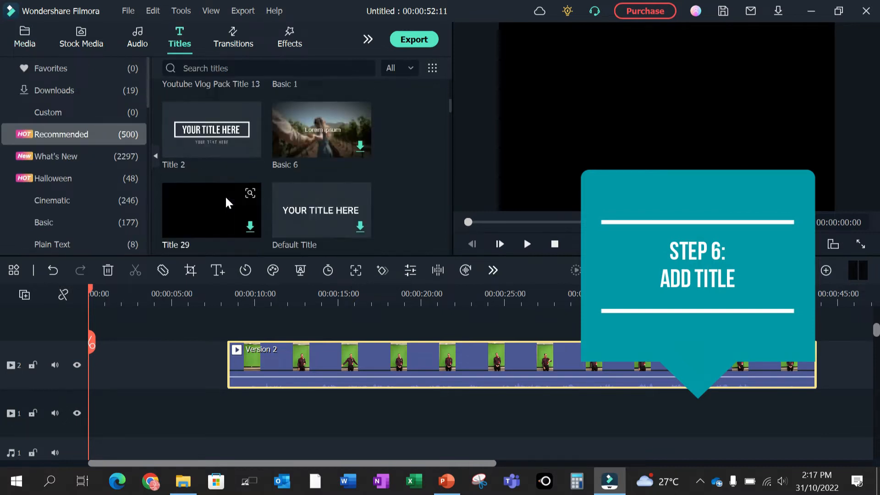
{"action": "scroll", "coordinate": [225, 195], "scroll_direction": "down", "scroll_amount": 2}
{"action": "scroll", "coordinate": [225, 195], "scroll_direction": "up", "scroll_amount": 3}
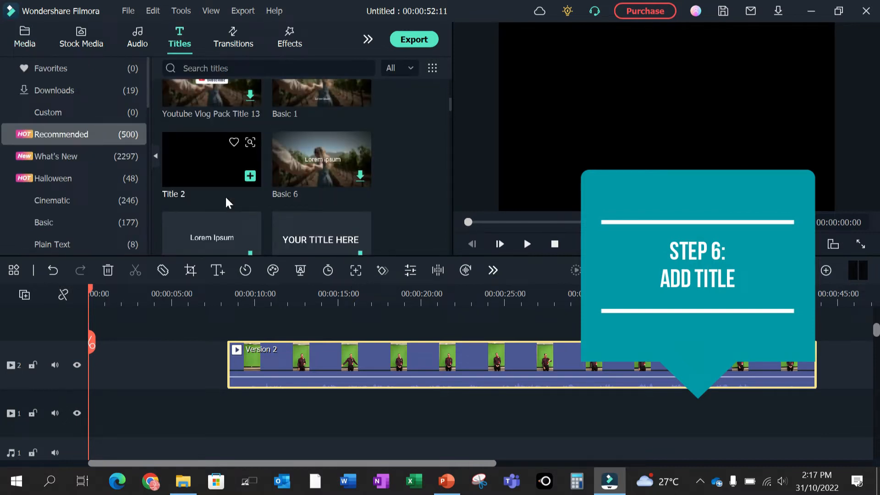
{"action": "left_click", "coordinate": [219, 164]}
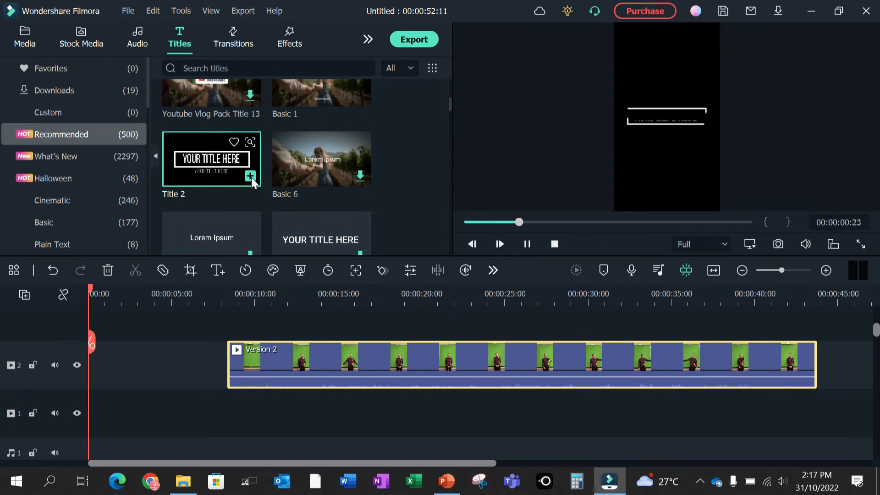
{"action": "left_click", "coordinate": [112, 293]}
{"action": "left_click_drag", "start_coordinate": [102, 295], "coordinate": [81, 288]}
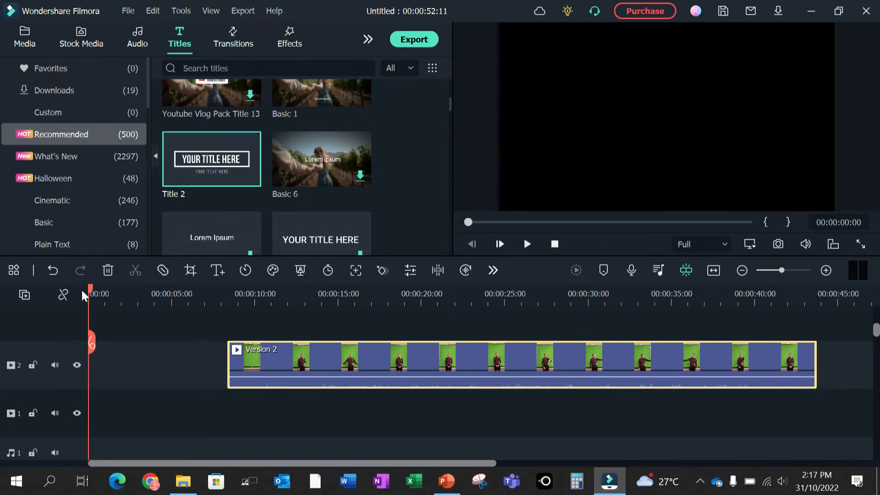
{"action": "left_click", "coordinate": [250, 176]}
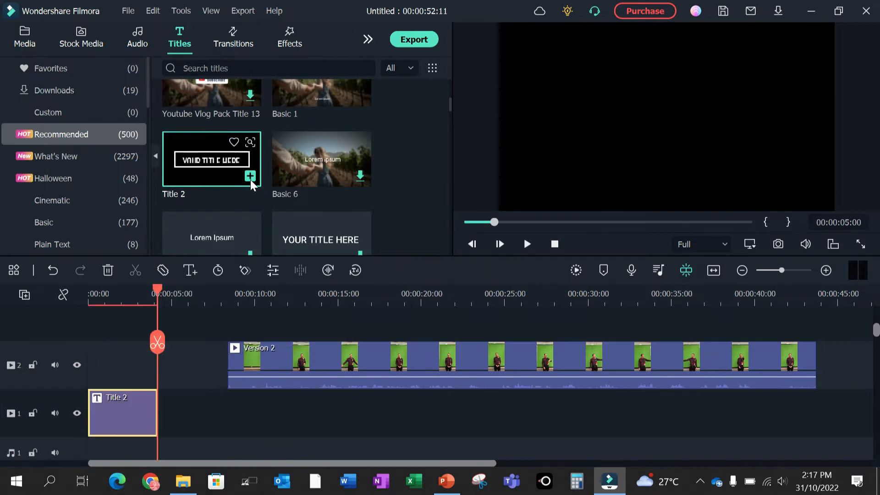
Move the title clip onto video track 2 and bring the Version 2 clip directly against its end.
{"action": "left_click_drag", "start_coordinate": [130, 414], "coordinate": [122, 383]}
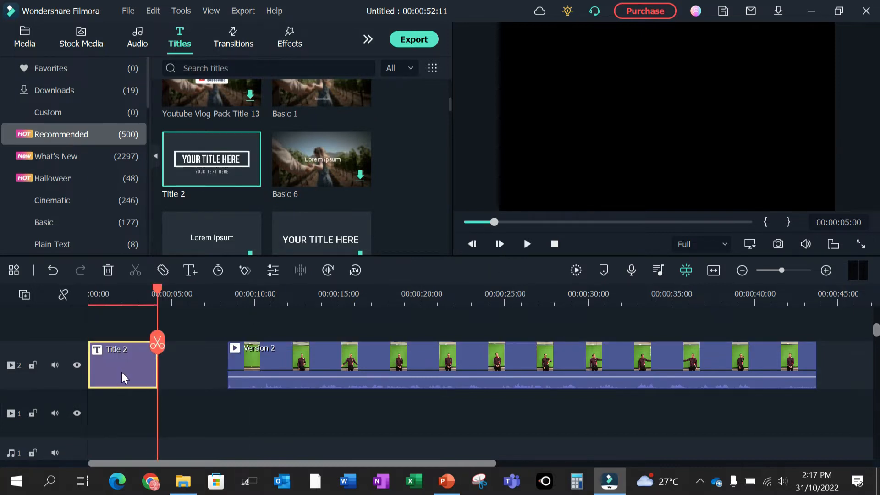
{"action": "left_click_drag", "start_coordinate": [260, 372], "coordinate": [186, 376]}
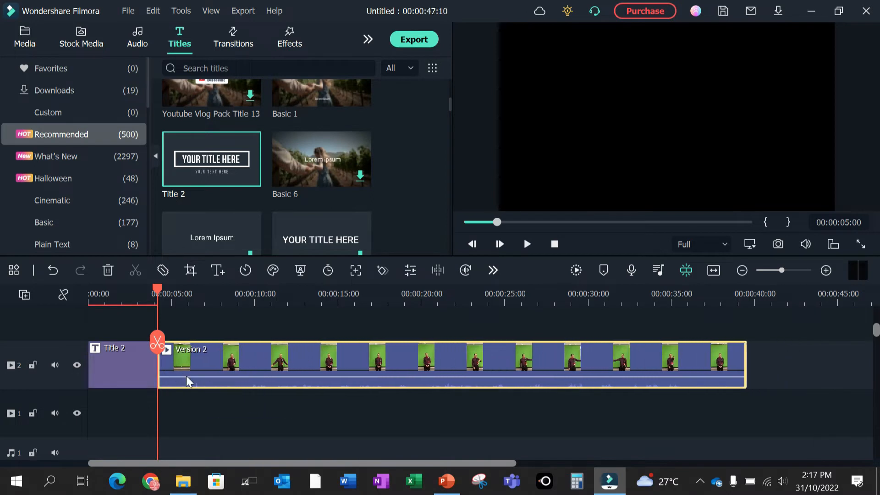
Change the main text of the opening Title 2 clip to LE TOUR DE VILLE.
{"action": "left_click", "coordinate": [131, 362]}
{"action": "left_click_drag", "start_coordinate": [156, 288], "coordinate": [115, 290]}
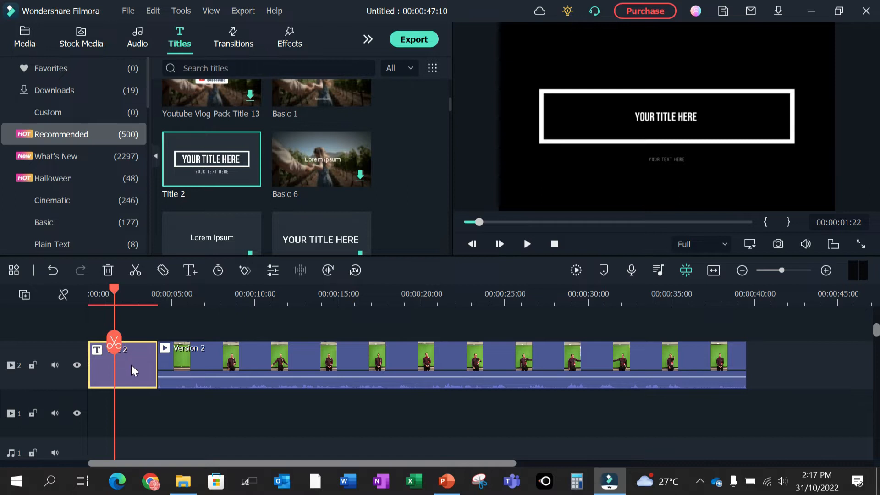
{"action": "left_click", "coordinate": [671, 119]}
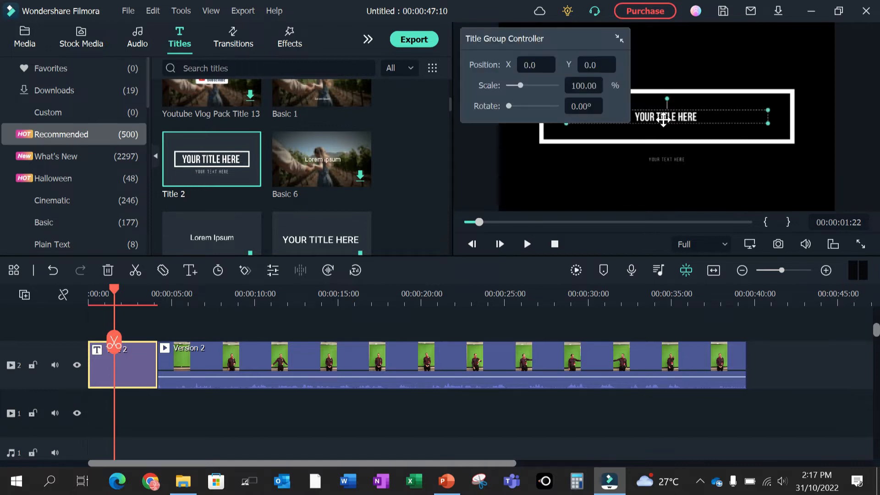
{"action": "double_click", "coordinate": [663, 120]}
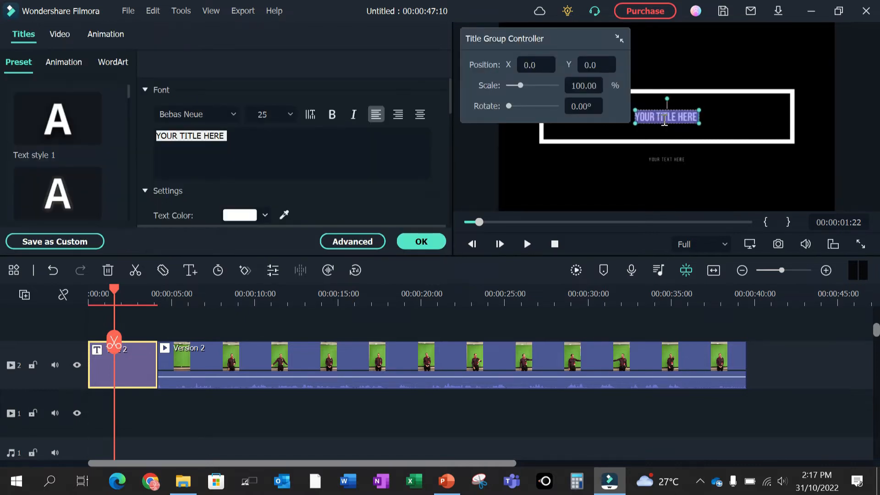
{"action": "type", "text": "le"}
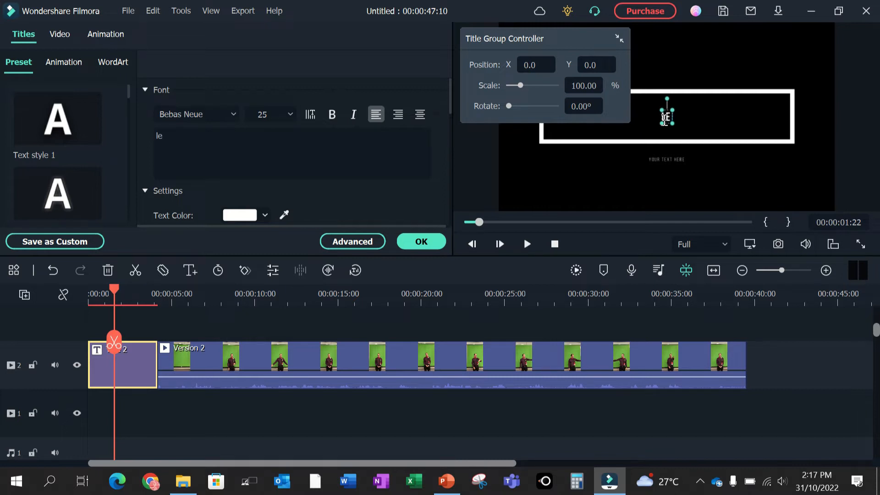
{"action": "key", "text": "BackSpace"}
{"action": "key", "text": "BackSpace"}
{"action": "type", "text": "LE TOUR DE VILLE"}
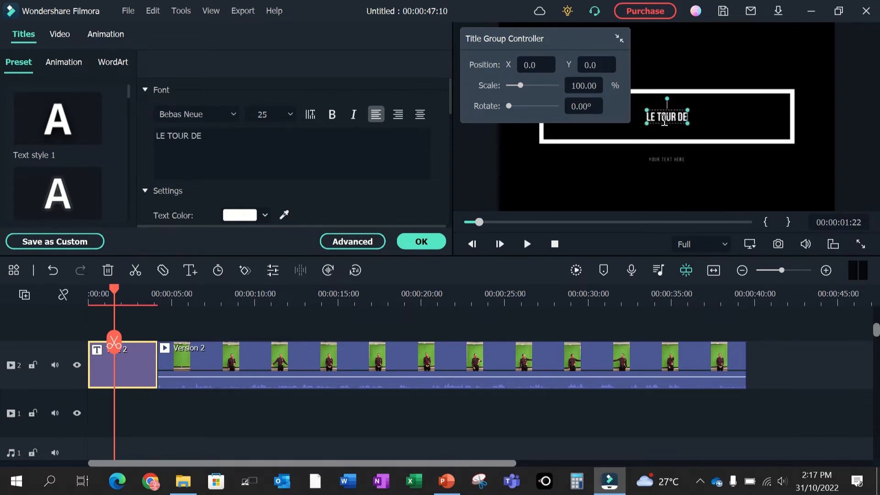
{"action": "left_click", "coordinate": [863, 153]}
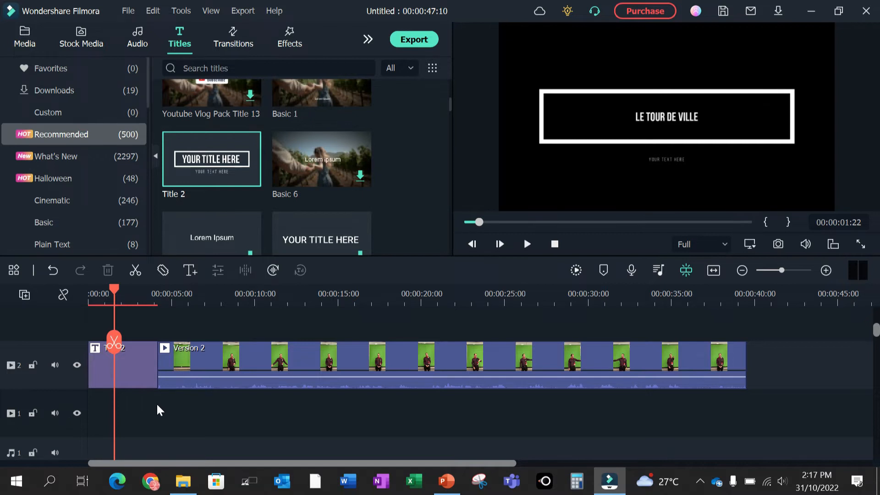
Preview the beginning of the Version 2 clip and trim about 5.5 seconds off its start.
{"action": "left_click_drag", "start_coordinate": [113, 291], "coordinate": [173, 309]}
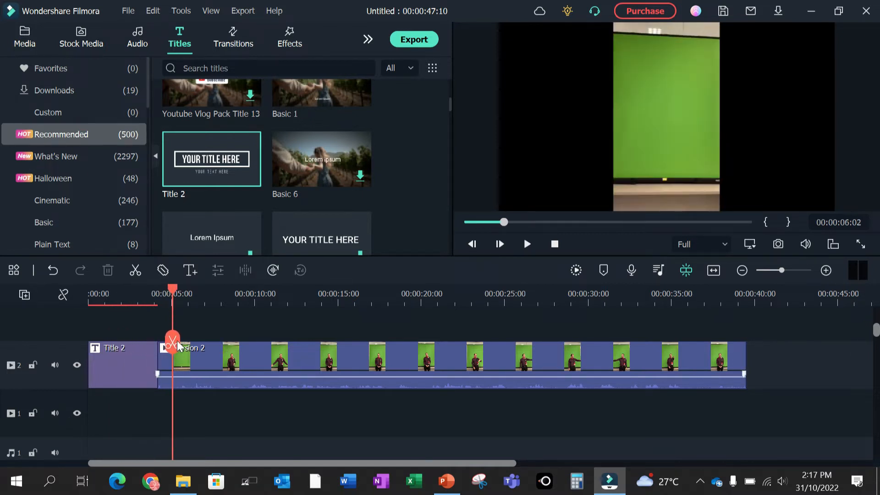
{"action": "left_click_drag", "start_coordinate": [174, 291], "coordinate": [210, 295]}
{"action": "left_click", "coordinate": [526, 244]}
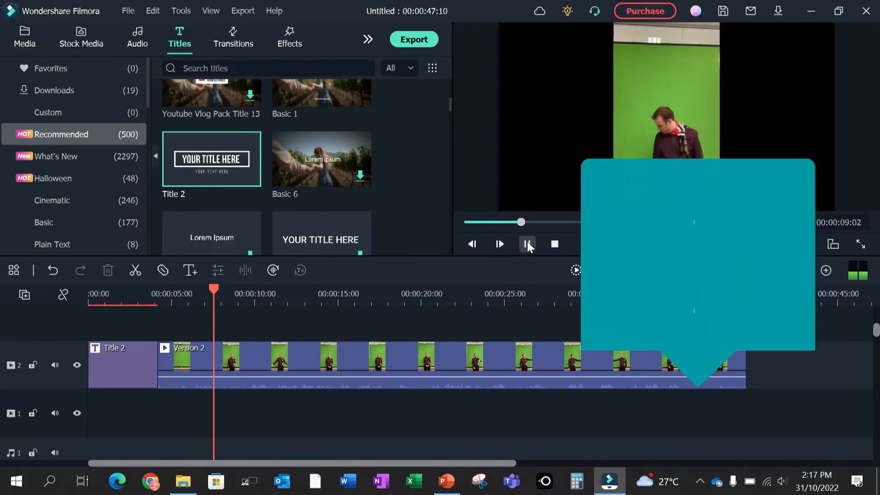
{"action": "left_click", "coordinate": [527, 245]}
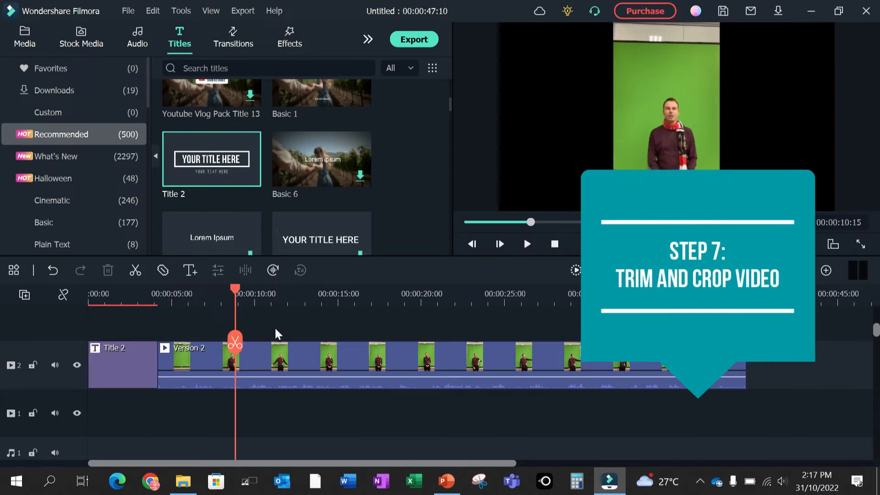
{"action": "left_click", "coordinate": [174, 358]}
{"action": "left_click_drag", "start_coordinate": [159, 361], "coordinate": [198, 368]}
Locate where the presenter finishes near the end of Version 2 and trim the clip's end to 00:00:38:04.
{"action": "left_click_drag", "start_coordinate": [233, 287], "coordinate": [632, 328]}
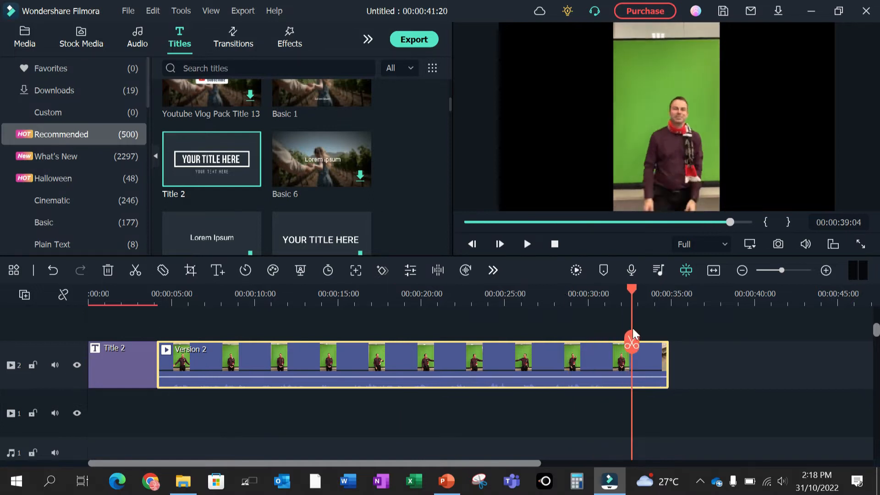
{"action": "left_click_drag", "start_coordinate": [631, 289], "coordinate": [624, 290]}
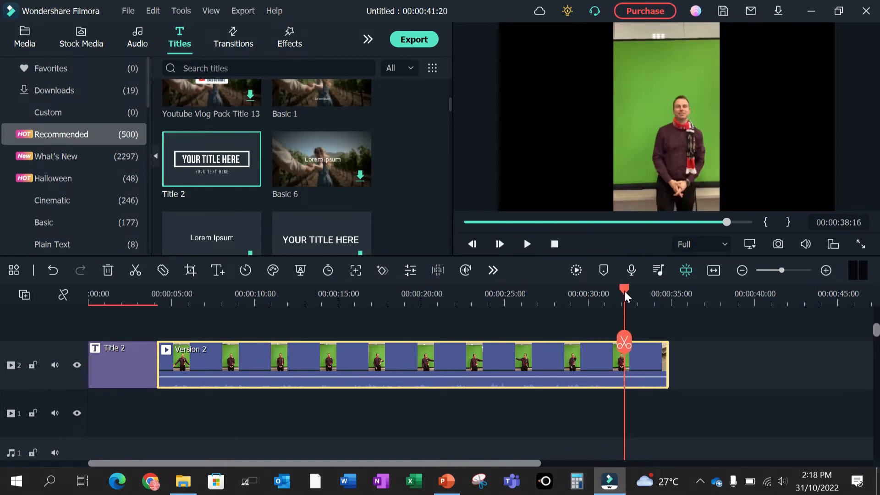
{"action": "left_click", "coordinate": [526, 246]}
{"action": "left_click", "coordinate": [527, 246]}
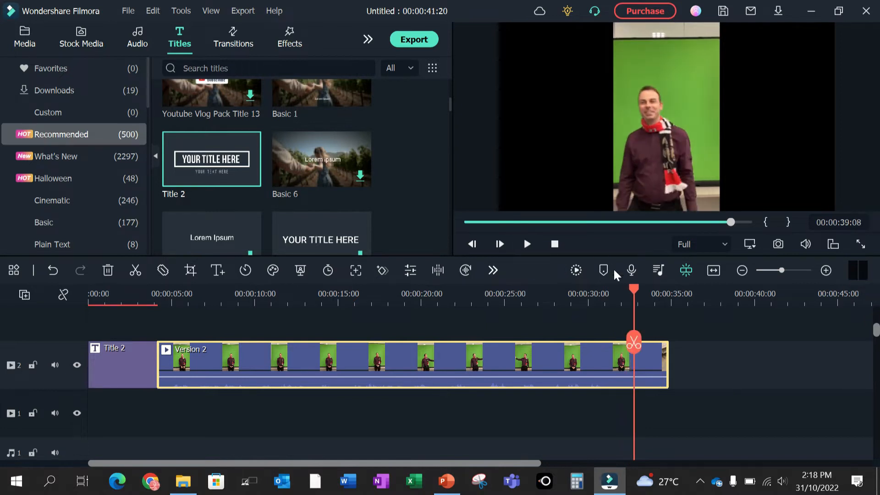
{"action": "left_click_drag", "start_coordinate": [639, 291], "coordinate": [609, 295]}
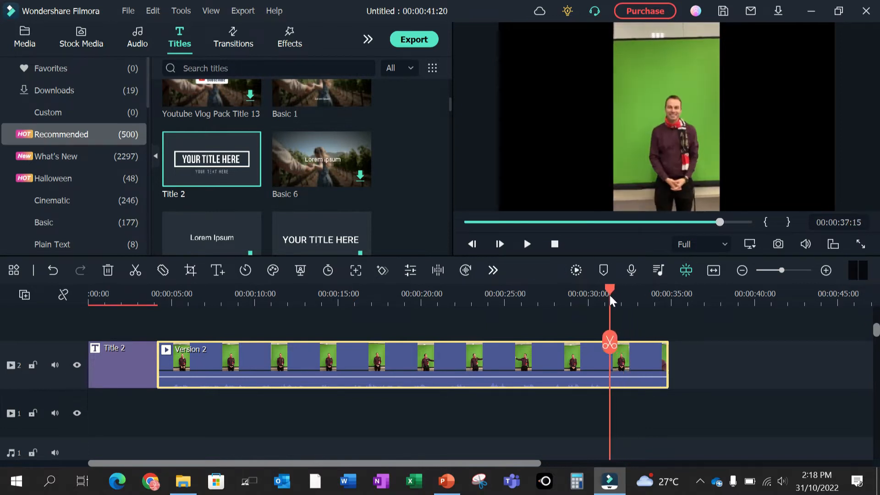
{"action": "left_click", "coordinate": [527, 243]}
{"action": "key", "text": "space"}
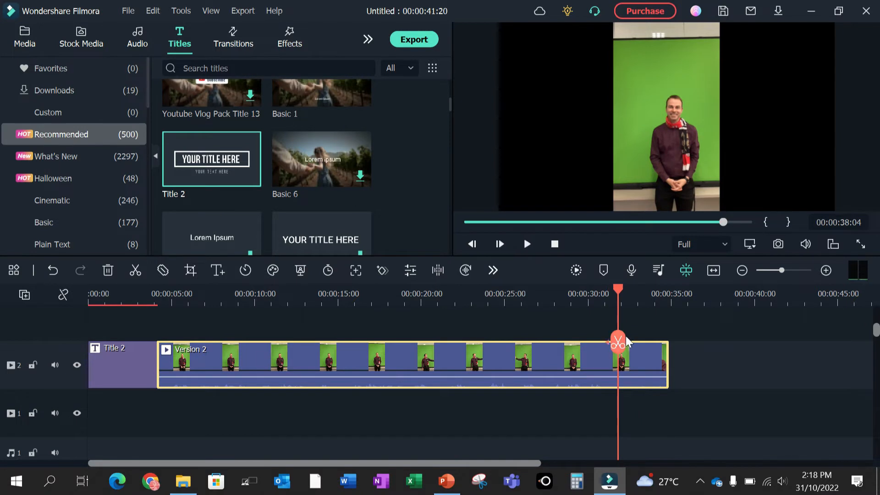
{"action": "left_click_drag", "start_coordinate": [668, 356], "coordinate": [618, 365]}
Crop the Version 2 clip with a custom ratio to 1080 x 1396, cutting away the areas above and below the green screen.
{"action": "left_click_drag", "start_coordinate": [616, 290], "coordinate": [285, 321]}
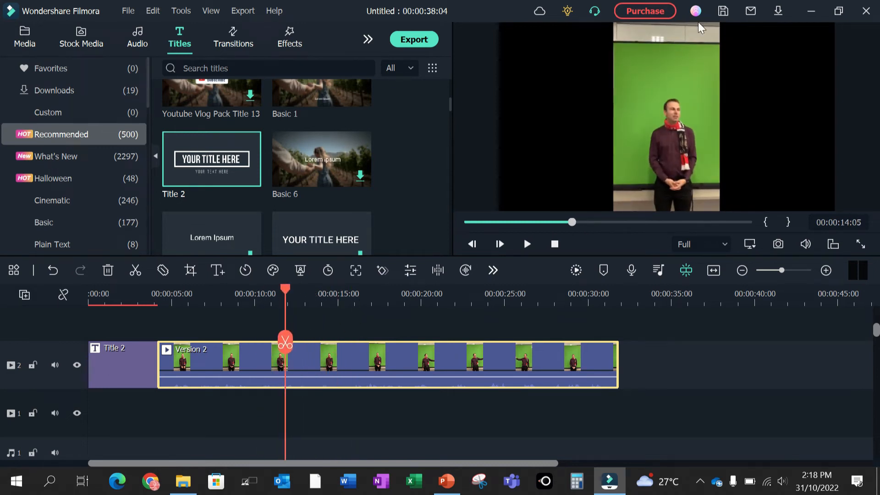
{"action": "left_click", "coordinate": [191, 271]}
{"action": "left_click", "coordinate": [248, 393]}
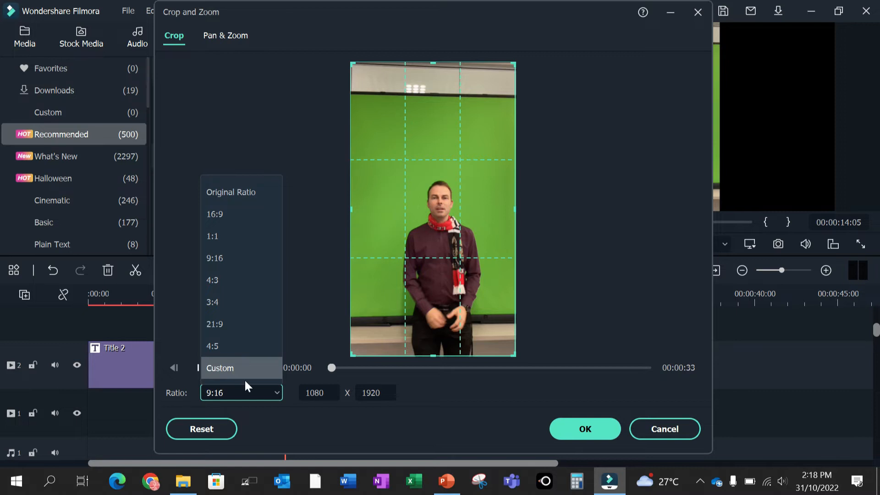
{"action": "left_click", "coordinate": [237, 372]}
{"action": "left_click_drag", "start_coordinate": [434, 66], "coordinate": [434, 99]}
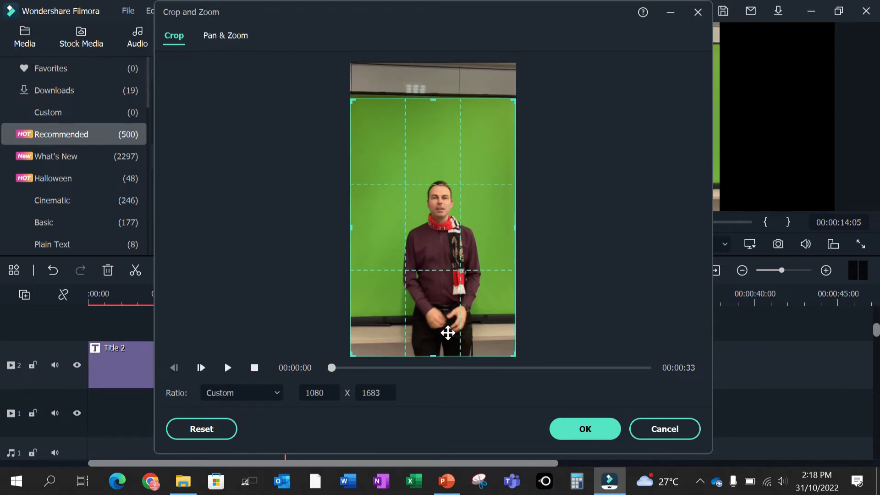
{"action": "left_click_drag", "start_coordinate": [433, 356], "coordinate": [429, 313]}
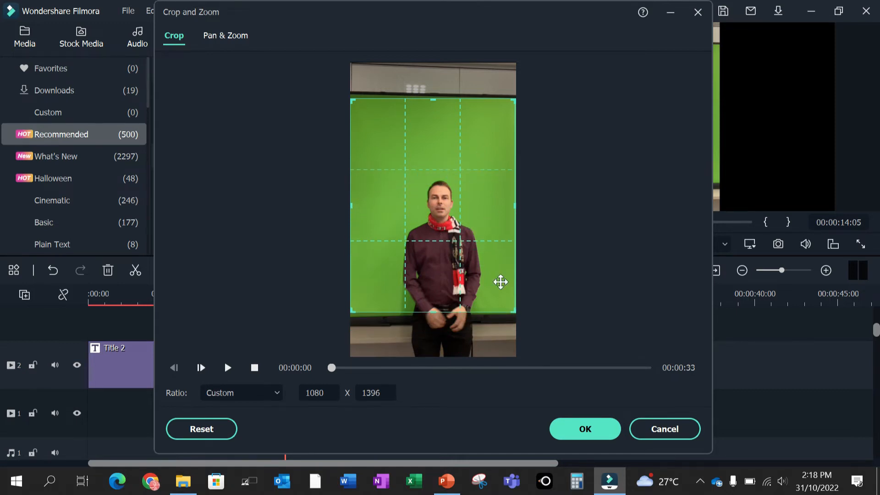
{"action": "left_click", "coordinate": [578, 428]}
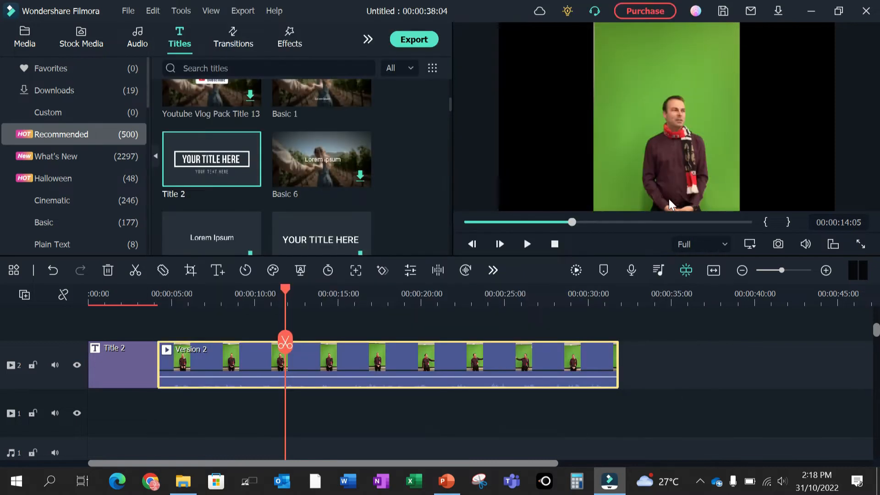
Play through the cropped Version 2 clip, split it at 00:00:27:14 and shift the second part later to leave a gap.
{"action": "left_click", "coordinate": [528, 246]}
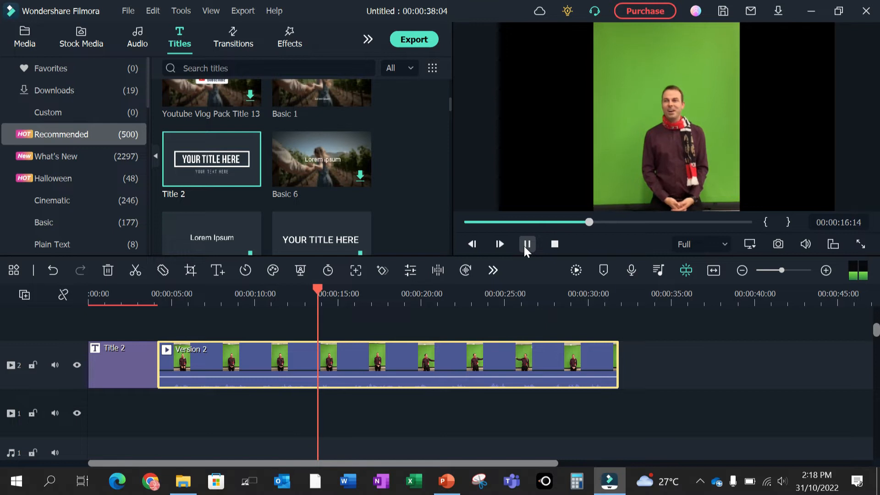
{"action": "left_click", "coordinate": [527, 246]}
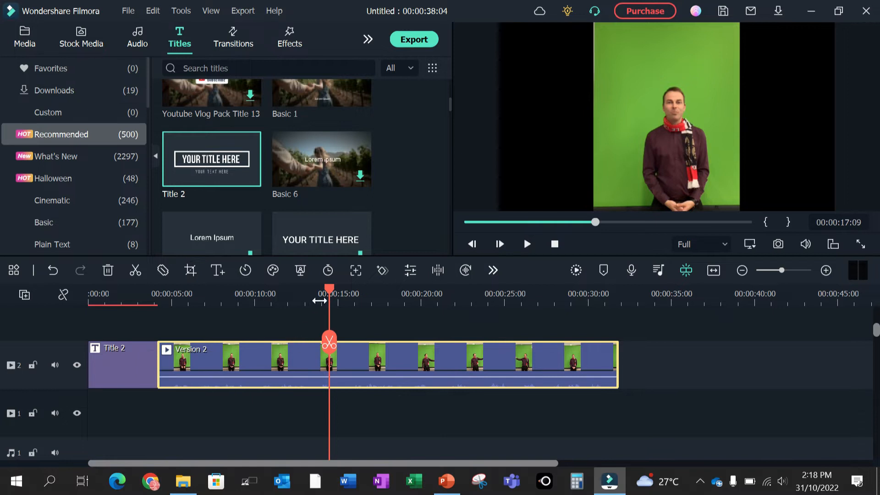
{"action": "left_click_drag", "start_coordinate": [329, 290], "coordinate": [282, 302]}
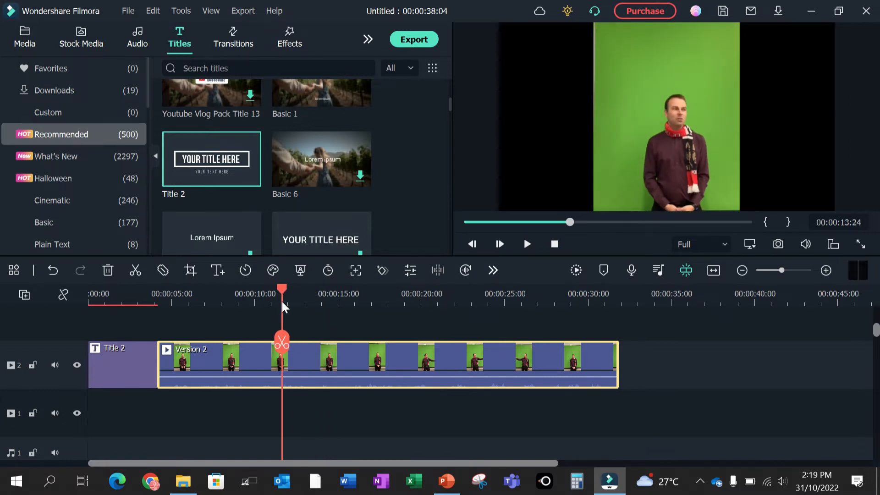
{"action": "left_click_drag", "start_coordinate": [281, 301], "coordinate": [187, 317]}
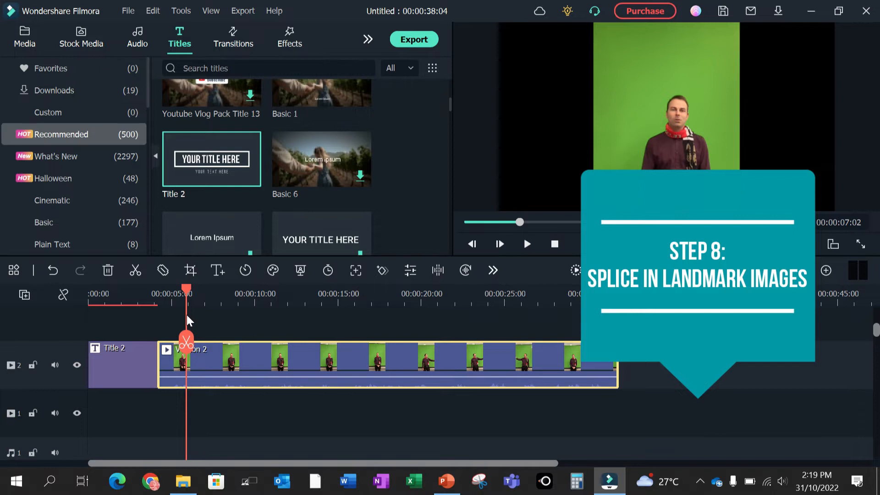
{"action": "left_click_drag", "start_coordinate": [186, 315], "coordinate": [200, 315]}
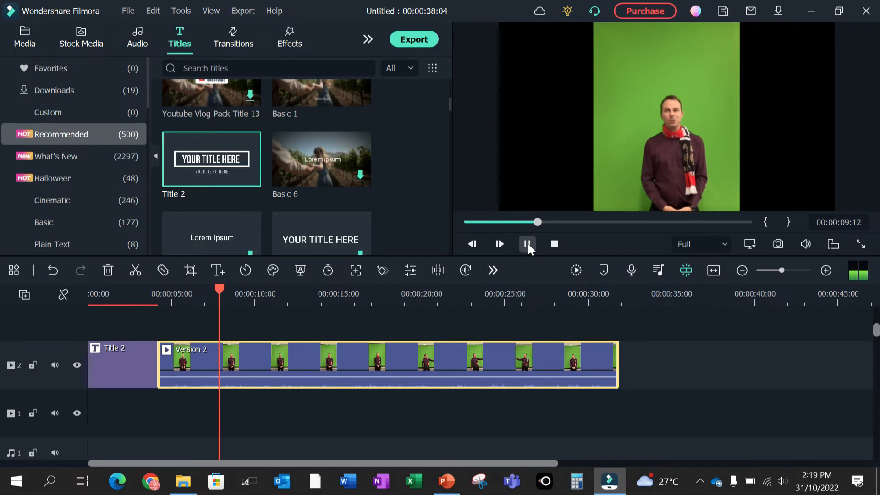
{"action": "key", "text": "XF86AudioLowerVolume"}
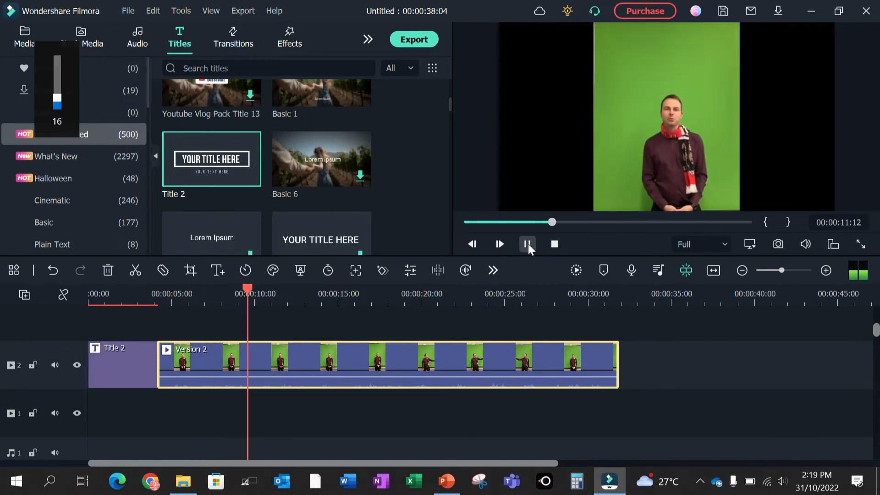
{"action": "key", "text": "XF86AudioRaiseVolume"}
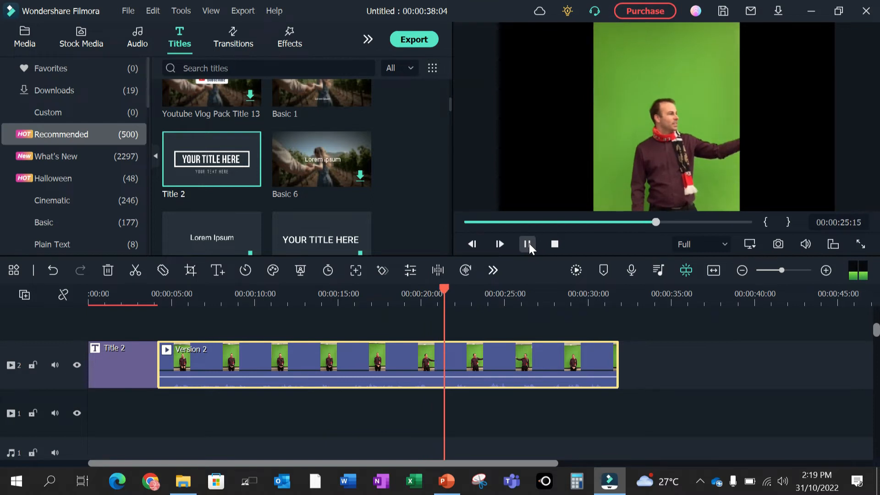
{"action": "left_click", "coordinate": [528, 243]}
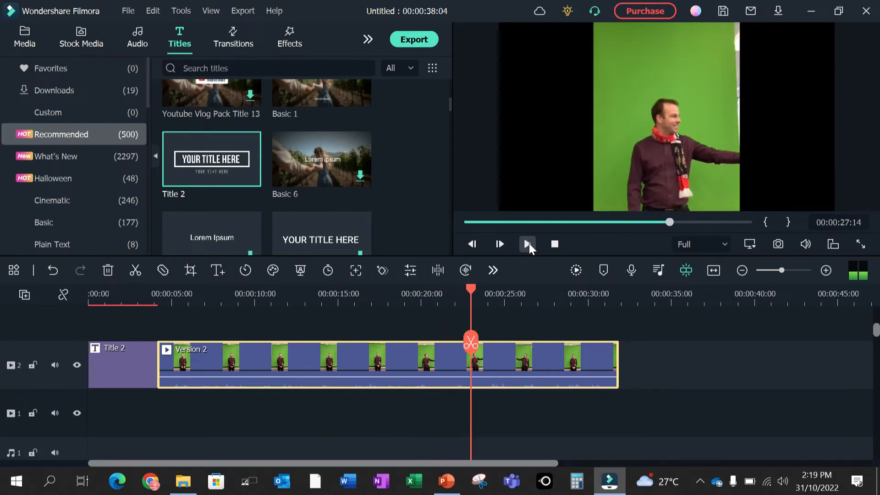
{"action": "left_click", "coordinate": [469, 342]}
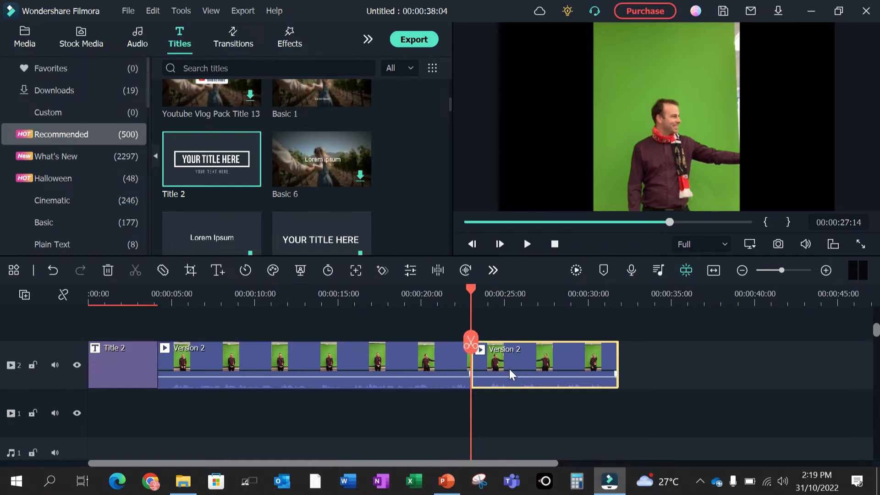
{"action": "left_click_drag", "start_coordinate": [507, 370], "coordinate": [626, 373]}
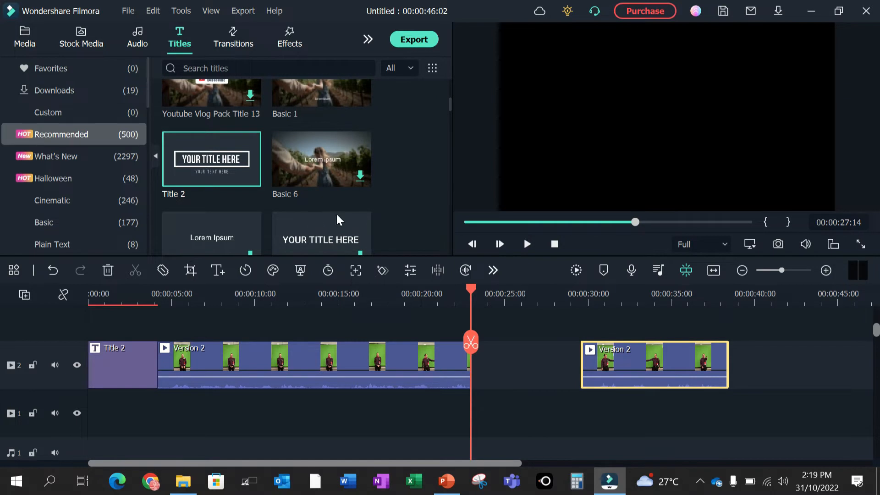
Insert the la place_Montauban image at the start of the gap and bring the following Version 2 part against its end.
{"action": "left_click", "coordinate": [26, 38]}
{"action": "scroll", "coordinate": [238, 180], "scroll_direction": "up", "scroll_amount": 3}
{"action": "scroll", "coordinate": [224, 185], "scroll_direction": "down", "scroll_amount": 2}
{"action": "left_click_drag", "start_coordinate": [209, 157], "coordinate": [469, 369]}
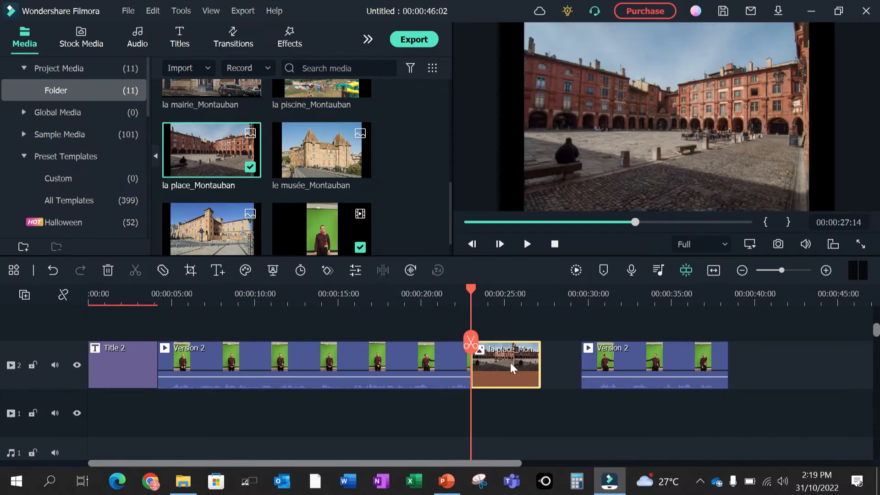
{"action": "left_click_drag", "start_coordinate": [612, 363], "coordinate": [573, 362]}
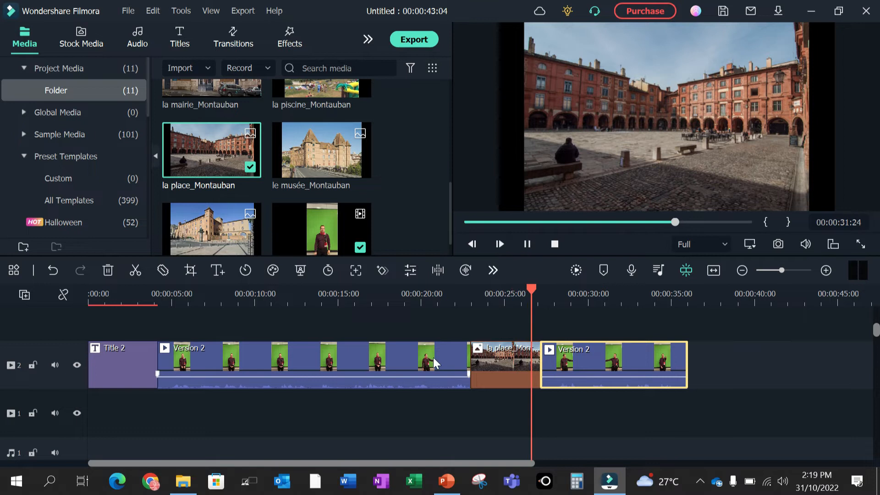
Split the Version 2 part after the image at 00:00:37:17 and shift the remainder later to leave another gap.
{"action": "left_click", "coordinate": [487, 364]}
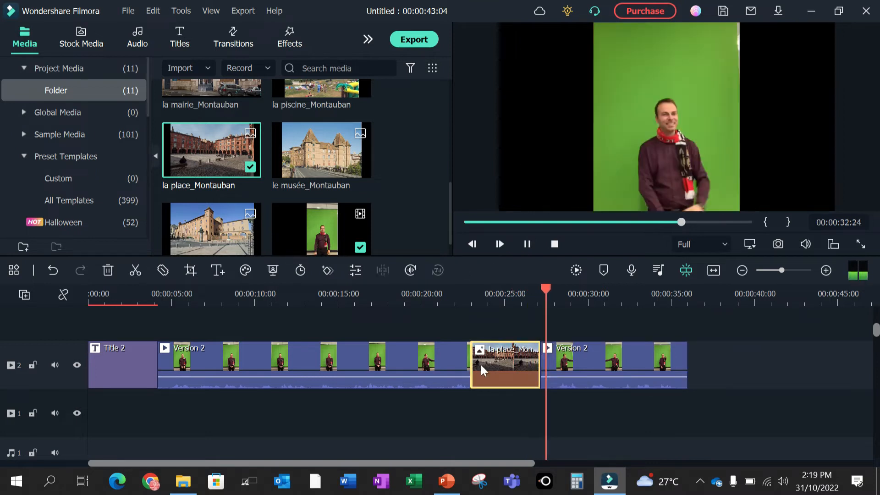
{"action": "left_click", "coordinate": [572, 367]}
{"action": "left_click", "coordinate": [532, 246]}
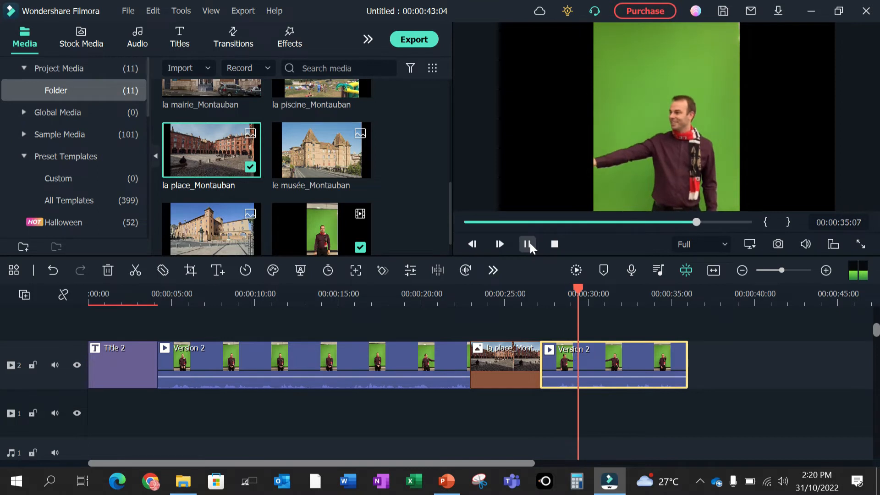
{"action": "left_click", "coordinate": [528, 243]}
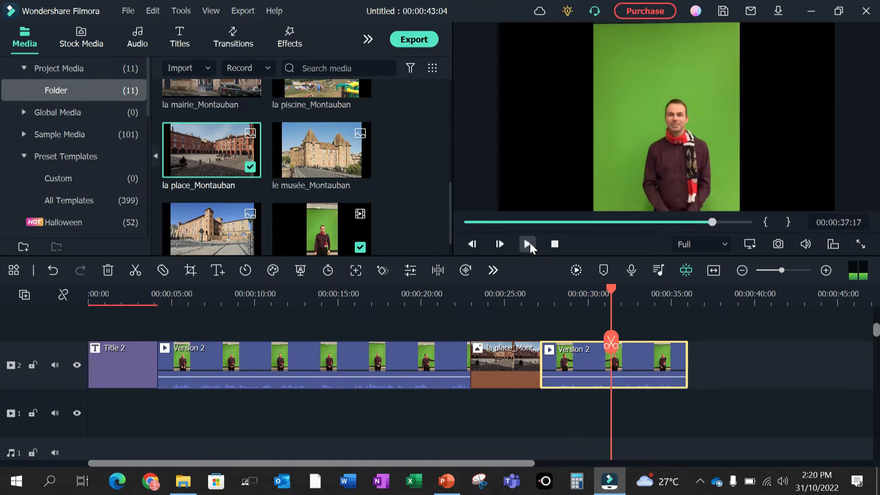
{"action": "left_click", "coordinate": [613, 344]}
{"action": "left_click_drag", "start_coordinate": [660, 372], "coordinate": [764, 372]}
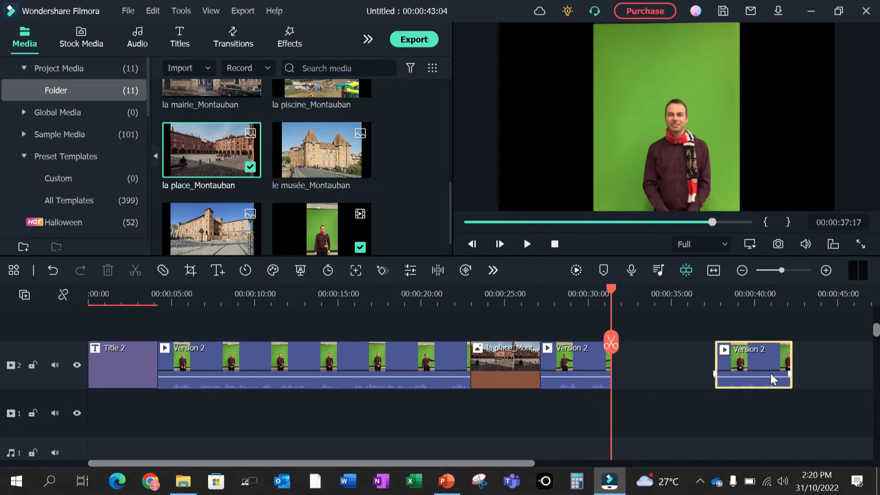
Insert the la mairie_Montauban image at the start of the gap and bring the last Version 2 part against its end.
{"action": "scroll", "coordinate": [220, 185], "scroll_direction": "up", "scroll_amount": 3}
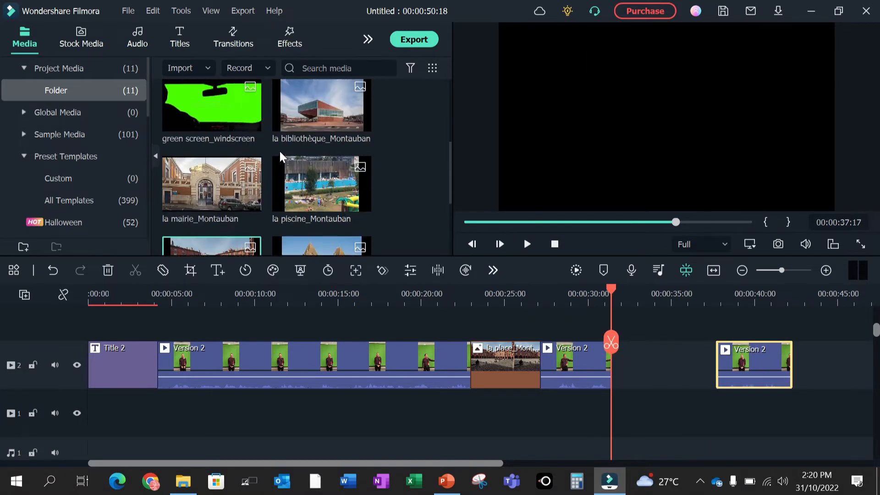
{"action": "left_click_drag", "start_coordinate": [211, 202], "coordinate": [614, 369]}
{"action": "left_click_drag", "start_coordinate": [731, 366], "coordinate": [696, 366]}
Play through the last Version 2 part and place the la bibliothèque_Montauban image on the same track at 00:00:47:23.
{"action": "left_click", "coordinate": [530, 245]}
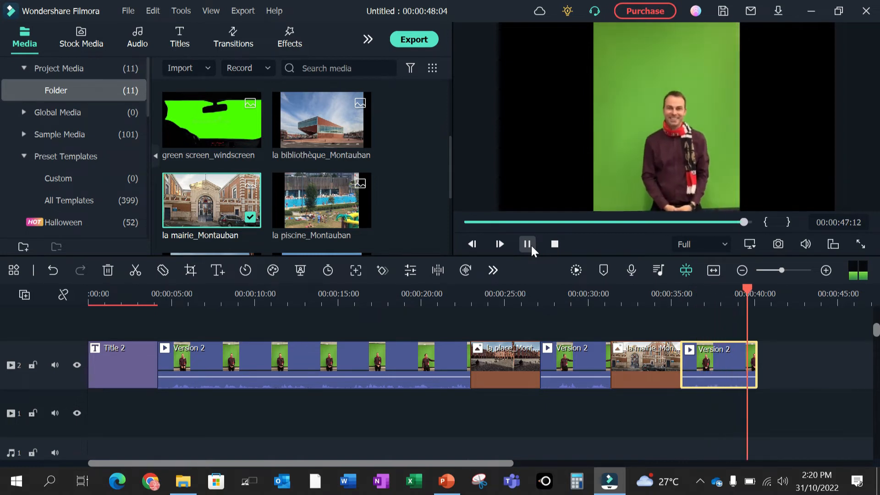
{"action": "left_click", "coordinate": [531, 244]}
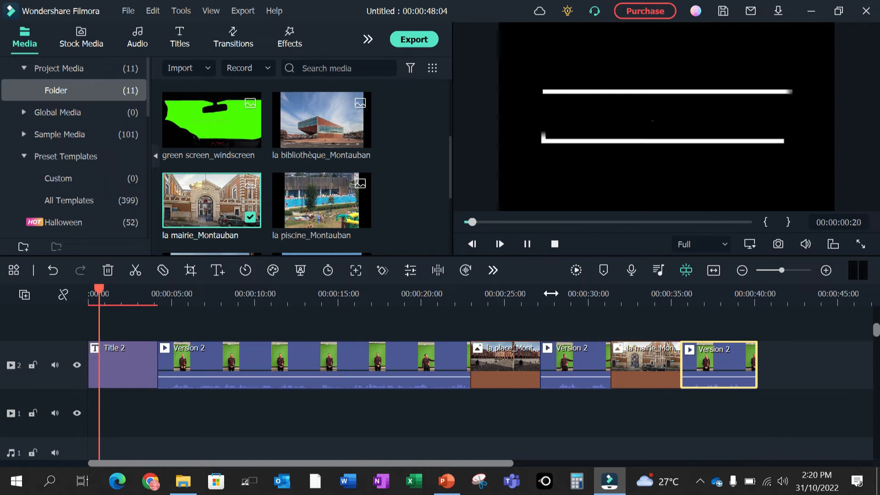
{"action": "left_click", "coordinate": [530, 244]}
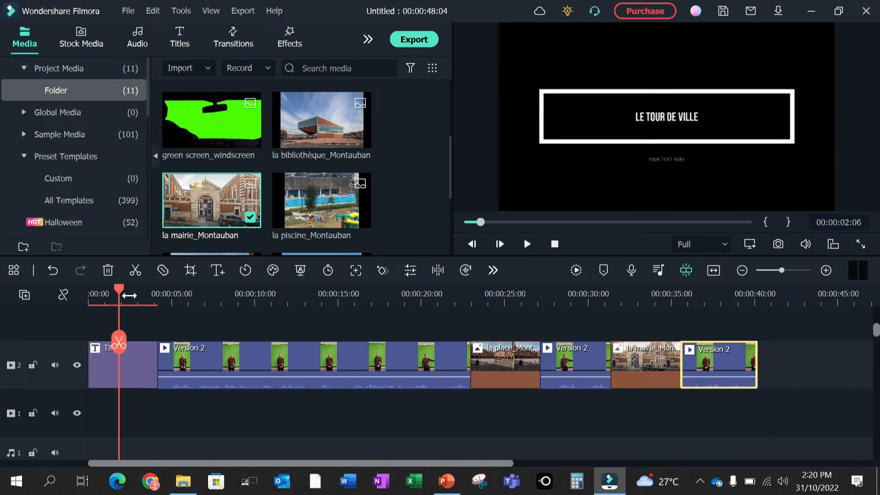
{"action": "left_click_drag", "start_coordinate": [119, 294], "coordinate": [755, 346]}
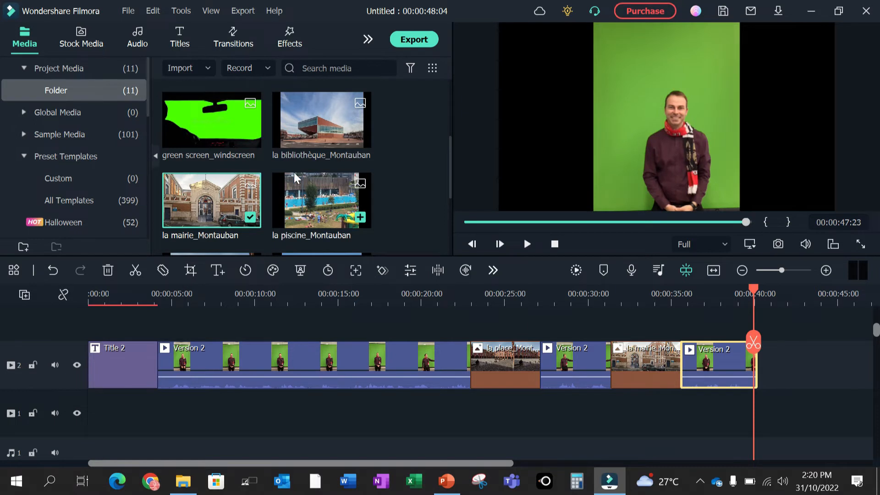
{"action": "left_click_drag", "start_coordinate": [318, 133], "coordinate": [752, 367]}
{"action": "left_click_drag", "start_coordinate": [751, 291], "coordinate": [775, 291]}
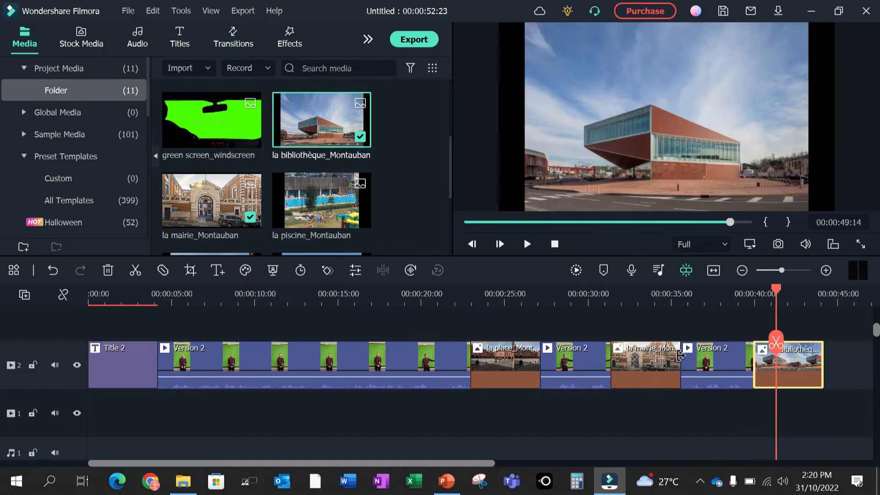
{"action": "left_click", "coordinate": [502, 368]}
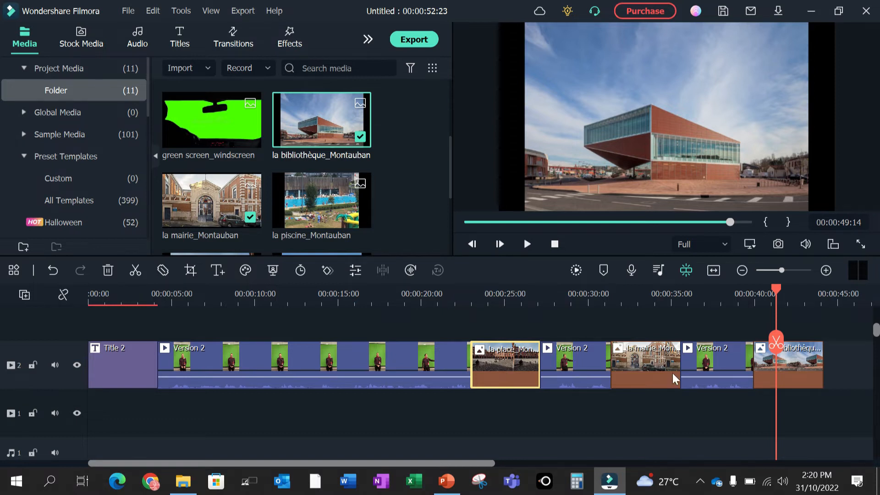
{"action": "left_click", "coordinate": [841, 366]}
Add the Opener 01 title at the end of the video, directly after the la bibliothèque_Montauban image on track 2.
{"action": "left_click_drag", "start_coordinate": [778, 292], "coordinate": [824, 299]}
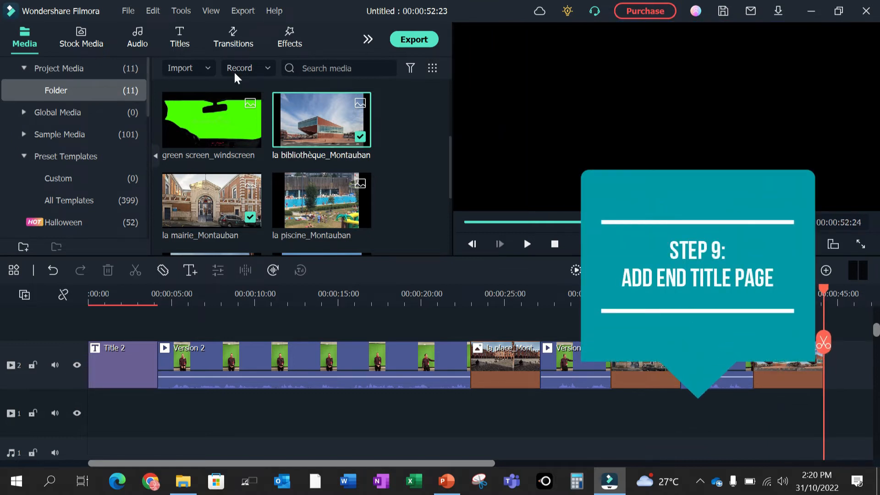
{"action": "left_click", "coordinate": [178, 35]}
{"action": "scroll", "coordinate": [359, 242], "scroll_direction": "down", "scroll_amount": 5}
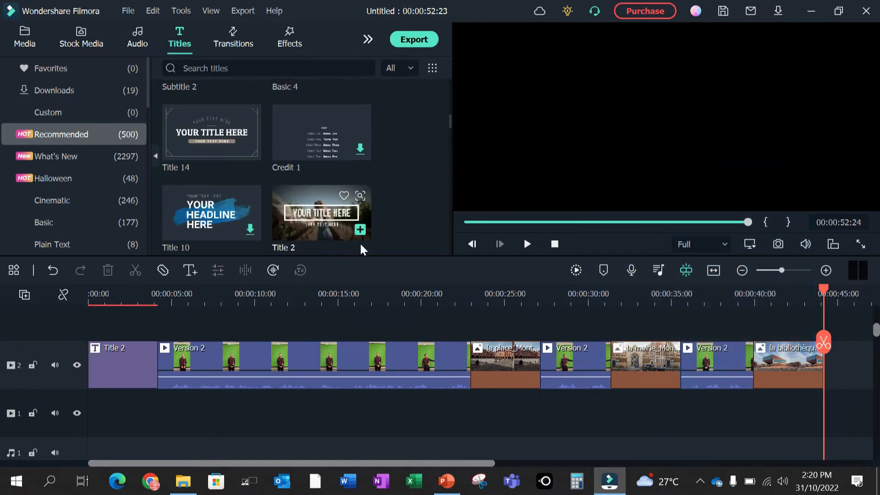
{"action": "scroll", "coordinate": [361, 246], "scroll_direction": "down", "scroll_amount": 5}
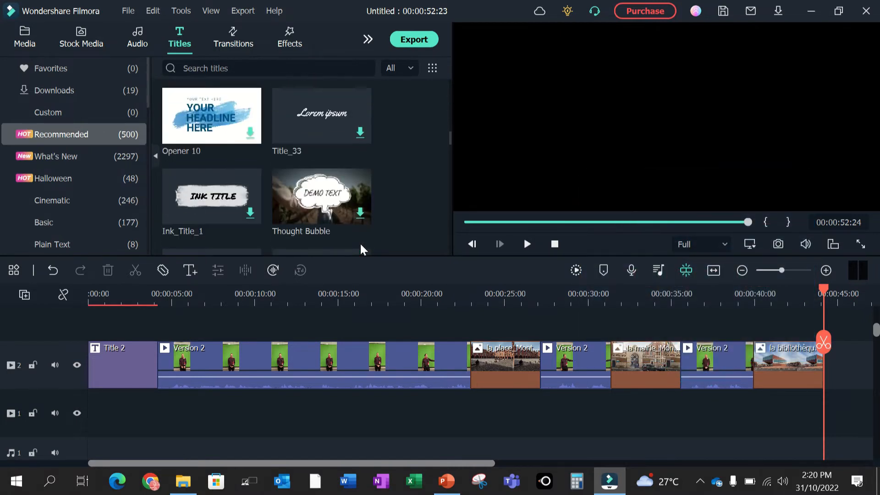
{"action": "scroll", "coordinate": [360, 243], "scroll_direction": "down", "scroll_amount": 4}
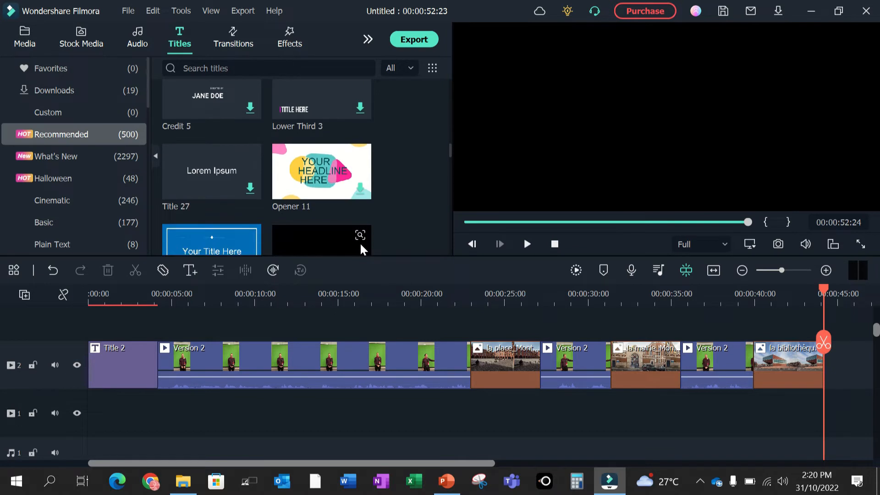
{"action": "scroll", "coordinate": [358, 195], "scroll_direction": "down", "scroll_amount": 3}
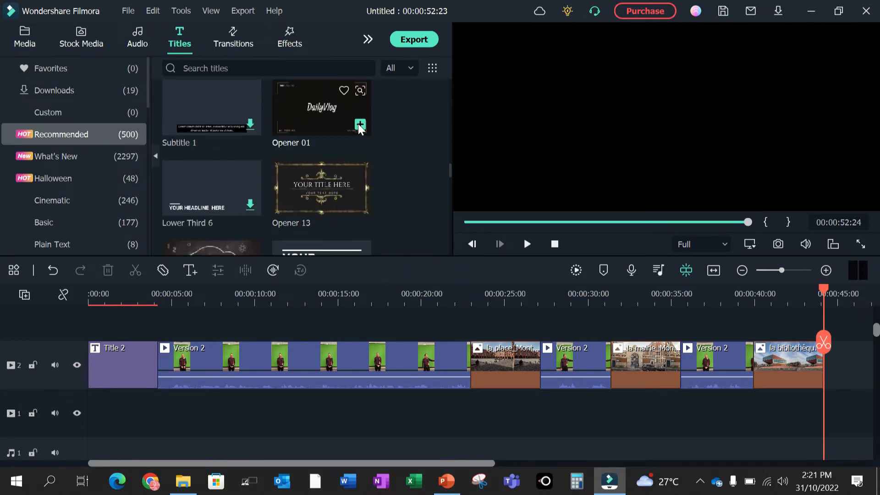
{"action": "left_click", "coordinate": [360, 124]}
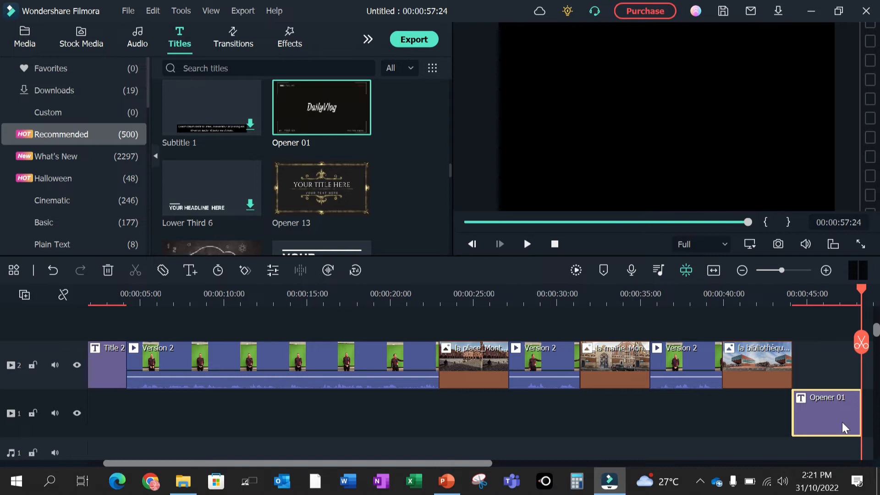
{"action": "left_click_drag", "start_coordinate": [836, 402], "coordinate": [834, 373]}
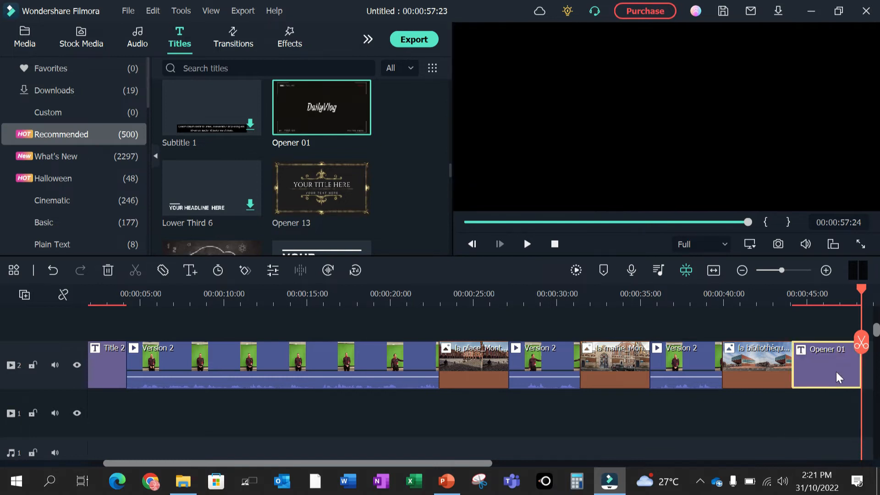
Replace the DailyVlog text in the Opener 01 end title with FIN.
{"action": "left_click_drag", "start_coordinate": [862, 288], "coordinate": [829, 293]}
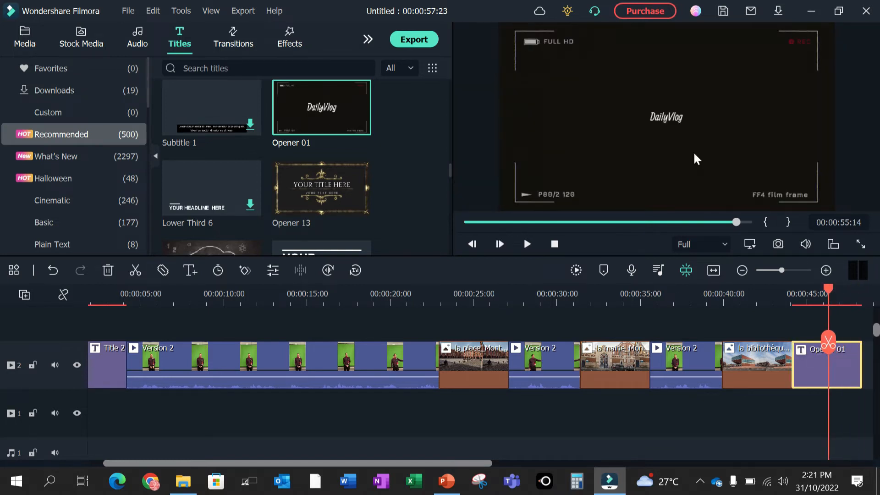
{"action": "left_click", "coordinate": [667, 116]}
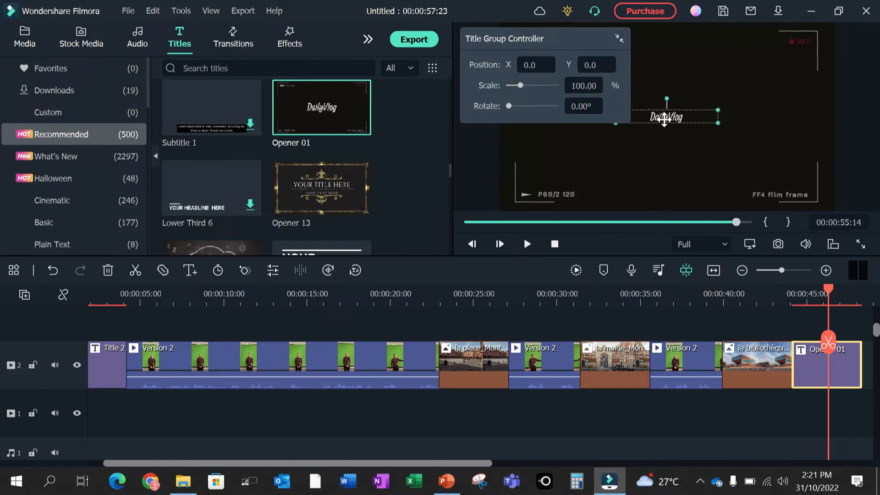
{"action": "double_click", "coordinate": [664, 118]}
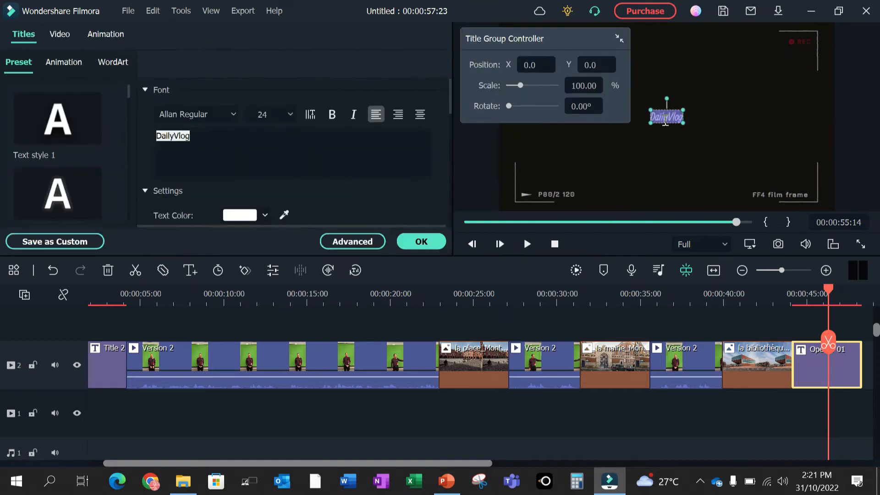
{"action": "type", "text": "FIN"}
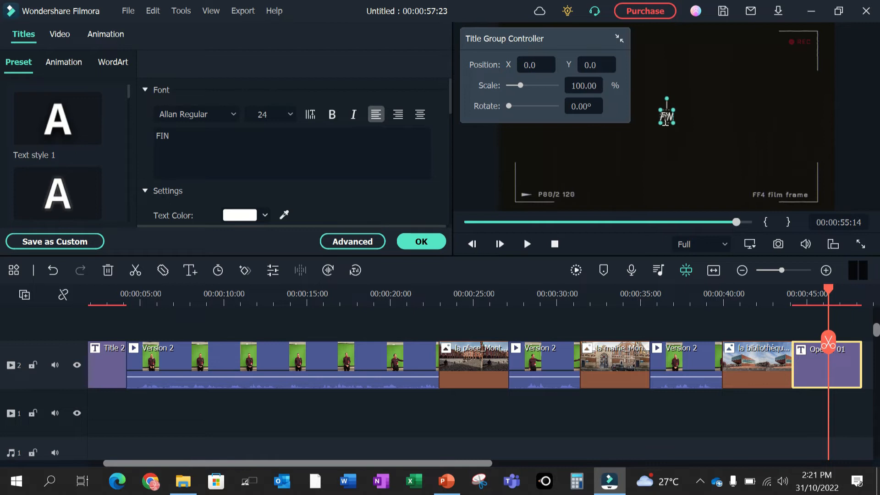
{"action": "left_click", "coordinate": [873, 127]}
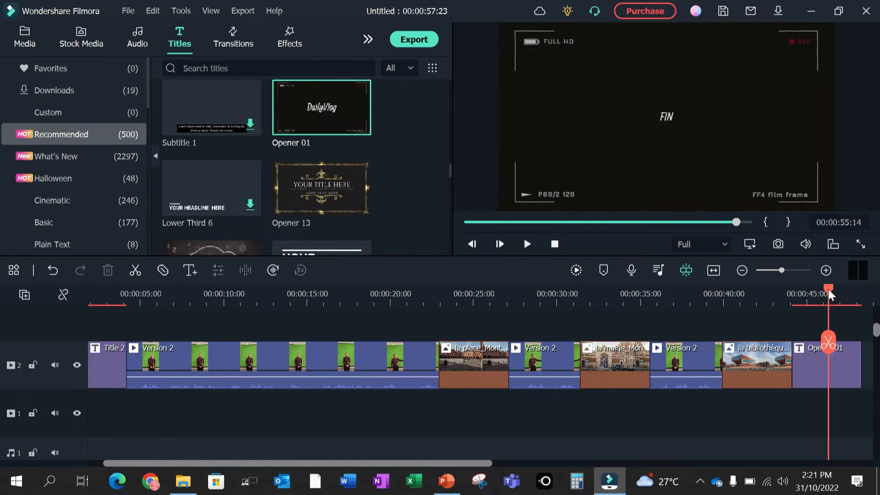
Return the playhead to the opening title and search the Unsplash stock photos for "french town".
{"action": "left_click_drag", "start_coordinate": [828, 293], "coordinate": [261, 342]}
{"action": "left_click_drag", "start_coordinate": [187, 335], "coordinate": [161, 329]}
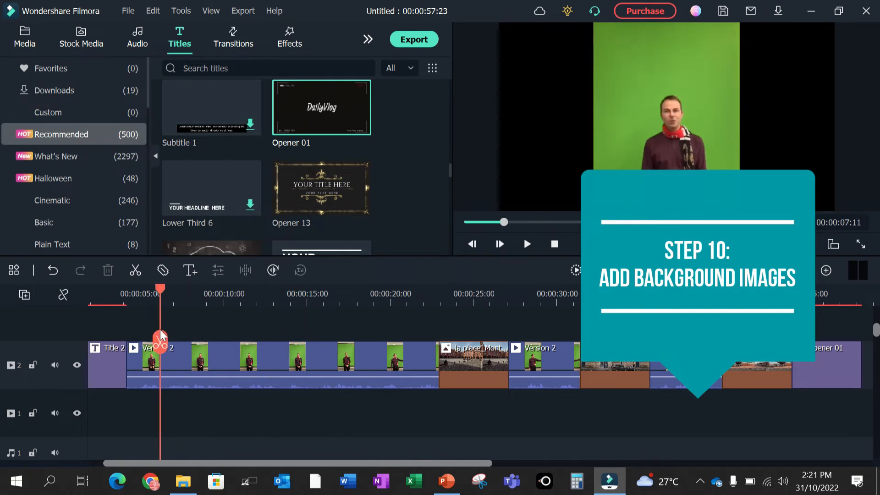
{"action": "left_click_drag", "start_coordinate": [306, 463], "coordinate": [243, 466]}
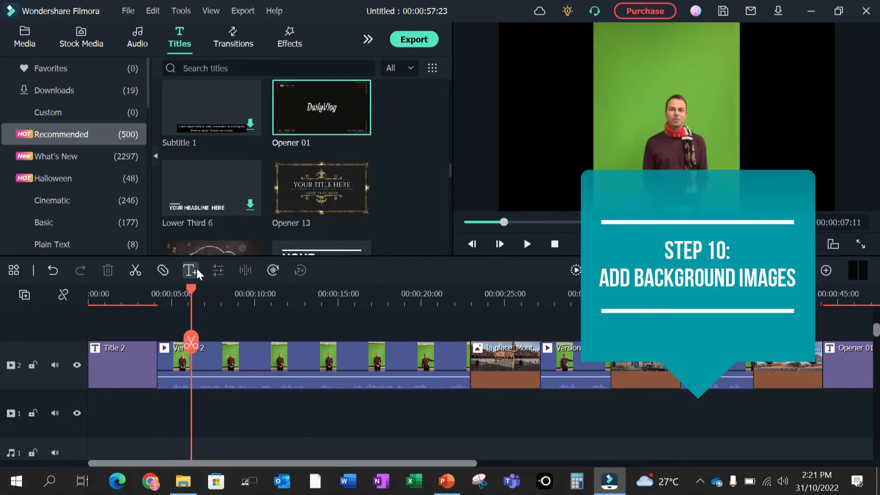
{"action": "left_click_drag", "start_coordinate": [191, 290], "coordinate": [136, 298]}
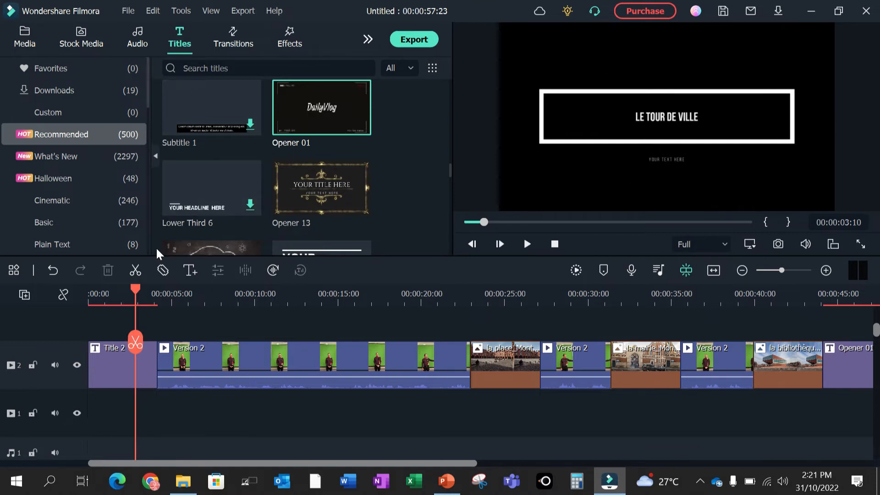
{"action": "left_click", "coordinate": [31, 42]}
{"action": "left_click", "coordinate": [78, 40]}
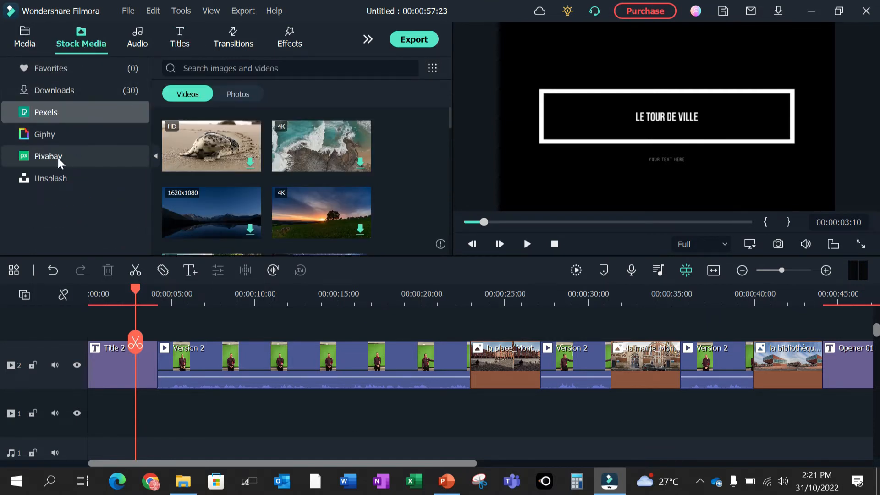
{"action": "left_click", "coordinate": [59, 178]}
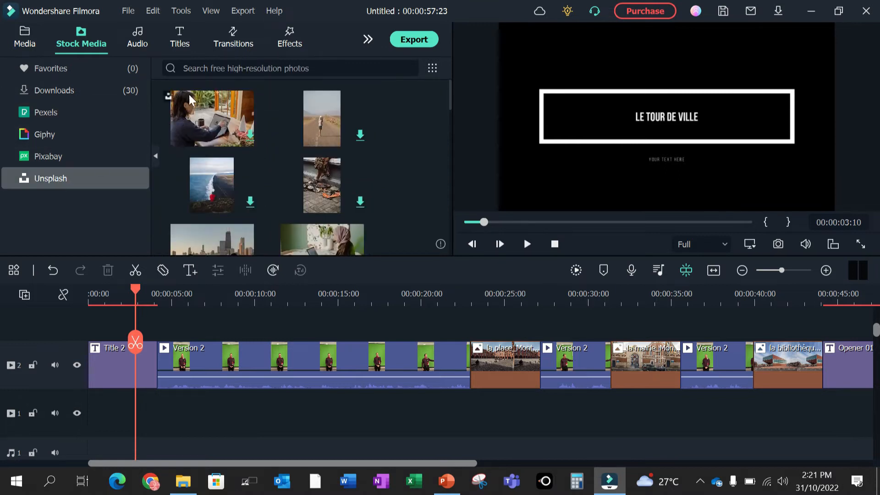
{"action": "left_click", "coordinate": [201, 74]}
{"action": "type", "text": "f"}
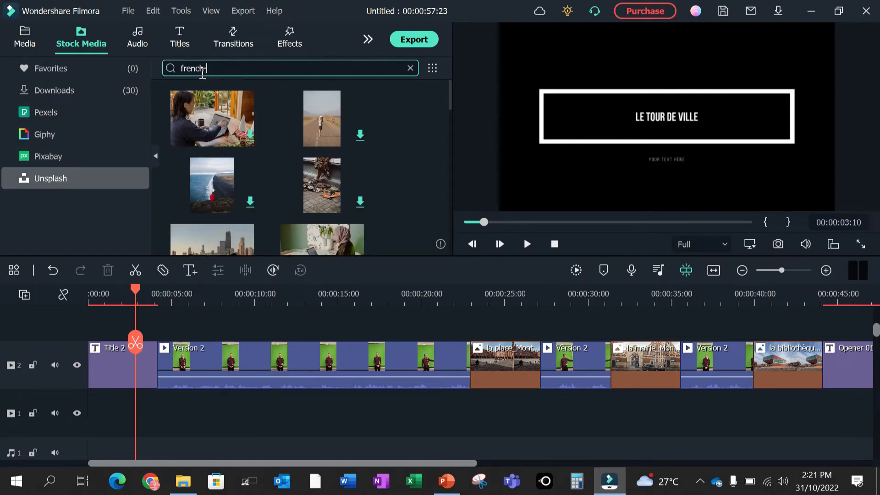
{"action": "type", "text": "rench town"}
{"action": "key", "text": "Return"}
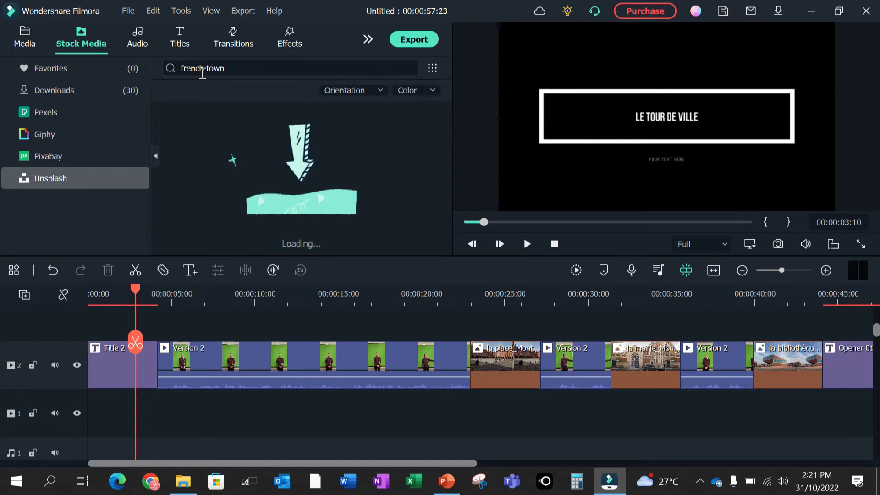
{"action": "left_click", "coordinate": [359, 90]}
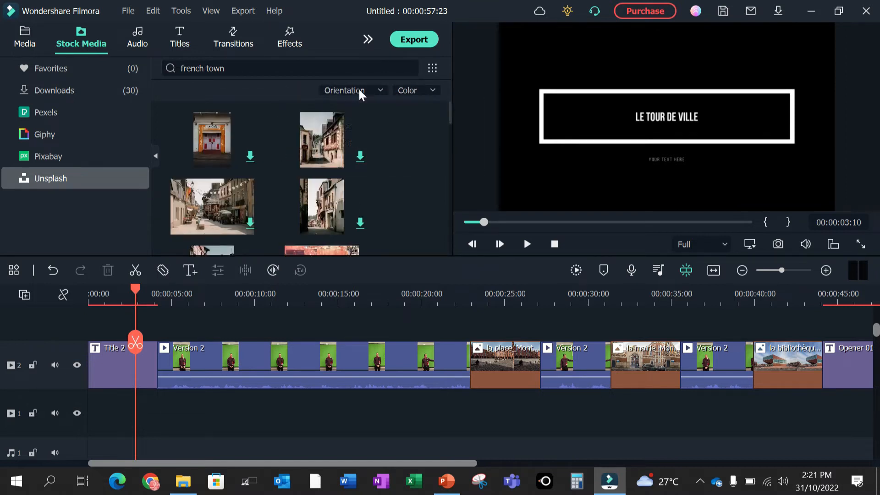
{"action": "left_click", "coordinate": [358, 91]}
{"action": "left_click", "coordinate": [358, 90]}
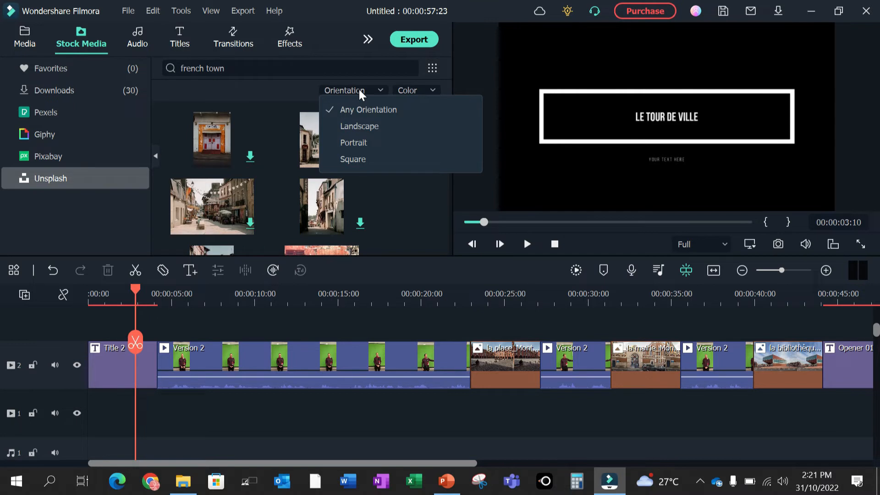
{"action": "left_click", "coordinate": [418, 208]}
Add the landscape photo of the French street with bunting to track 1, beneath the opening Title 2 from the timeline's start.
{"action": "scroll", "coordinate": [387, 188], "scroll_direction": "down", "scroll_amount": 2}
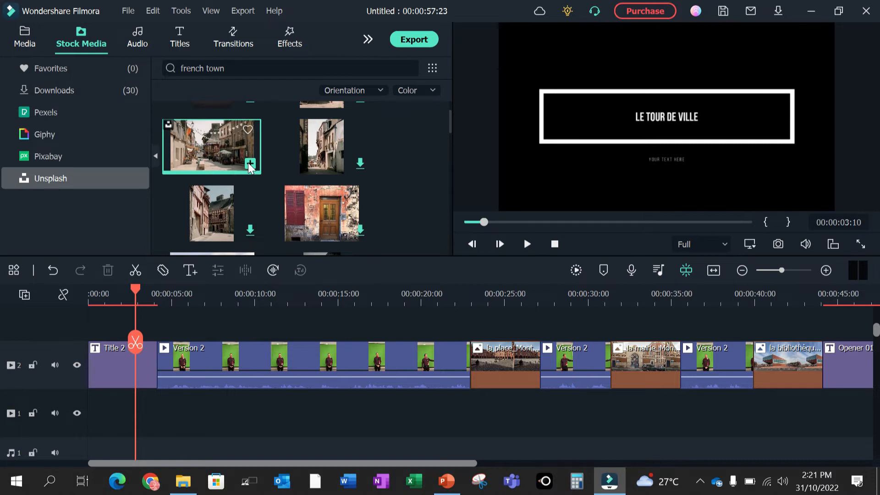
{"action": "left_click", "coordinate": [250, 165]}
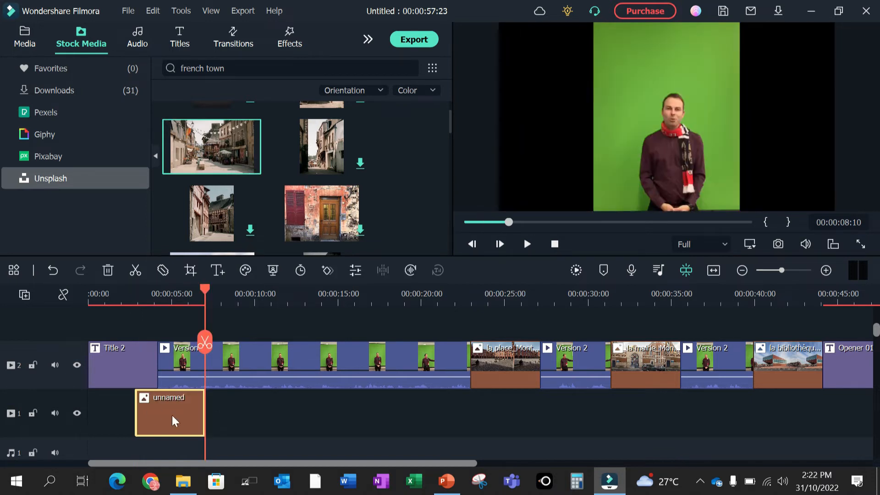
{"action": "left_click_drag", "start_coordinate": [172, 415], "coordinate": [115, 418]}
{"action": "left_click_drag", "start_coordinate": [204, 292], "coordinate": [130, 301]}
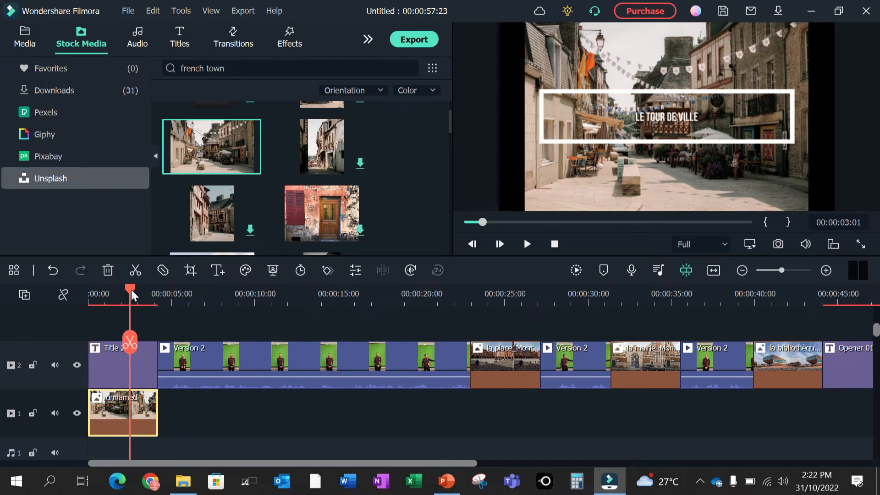
Move the playhead to 00:00:06:07 in the first Version 2 part and search the Unsplash photos for "bus seats".
{"action": "left_click_drag", "start_coordinate": [130, 289], "coordinate": [175, 298]}
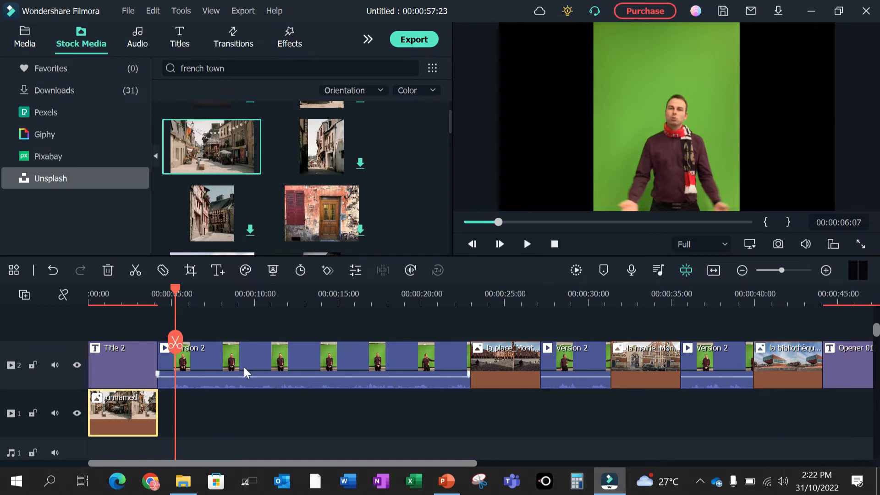
{"action": "scroll", "coordinate": [409, 159], "scroll_direction": "up", "scroll_amount": 1}
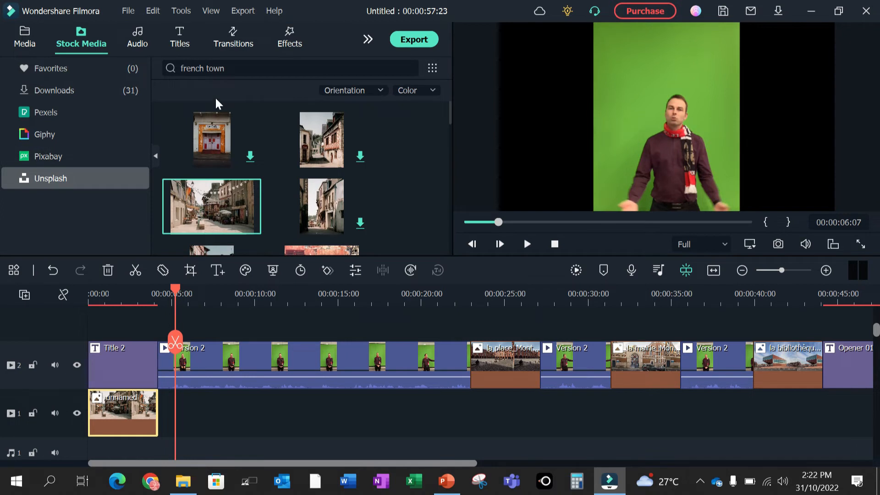
{"action": "left_click", "coordinate": [234, 69]}
{"action": "type", "text": "bus a"}
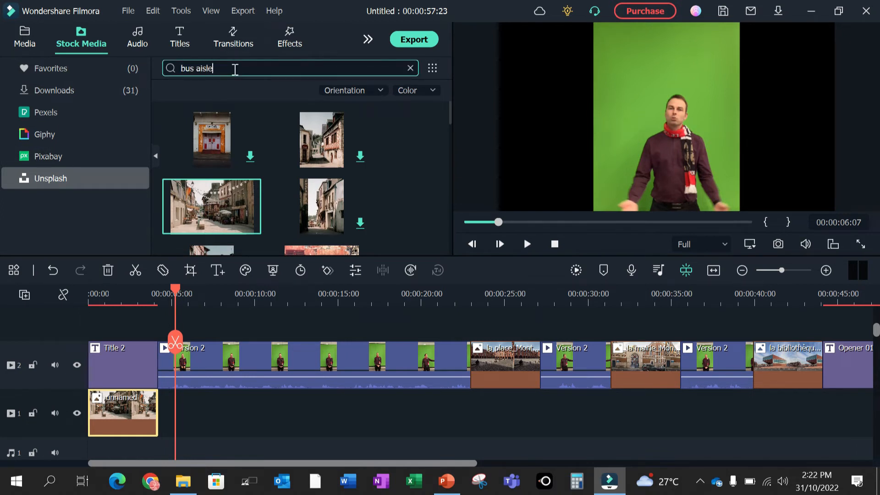
{"action": "key", "text": "BackSpace"}
{"action": "type", "text": "seats"}
{"action": "key", "text": "Return"}
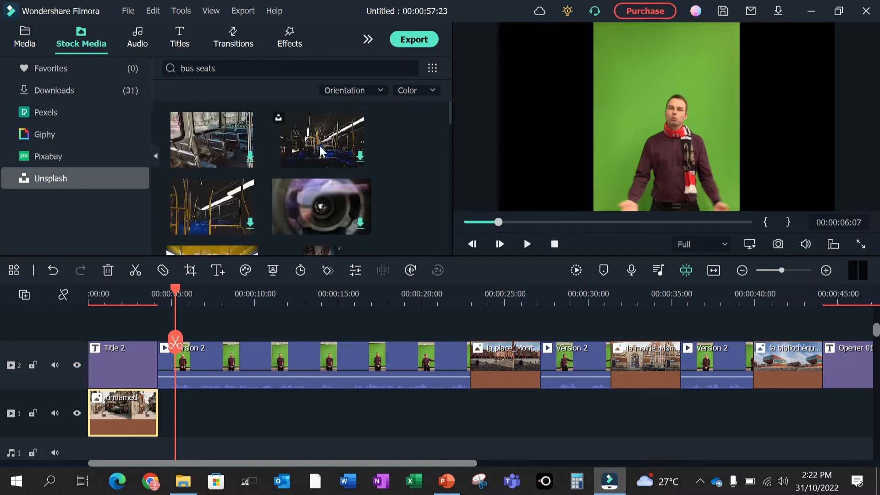
Filter the bus seats photos to portrait, add the green and brown bus interior to track 1 and stretch it beneath the whole first Version 2 part.
{"action": "left_click", "coordinate": [346, 91]}
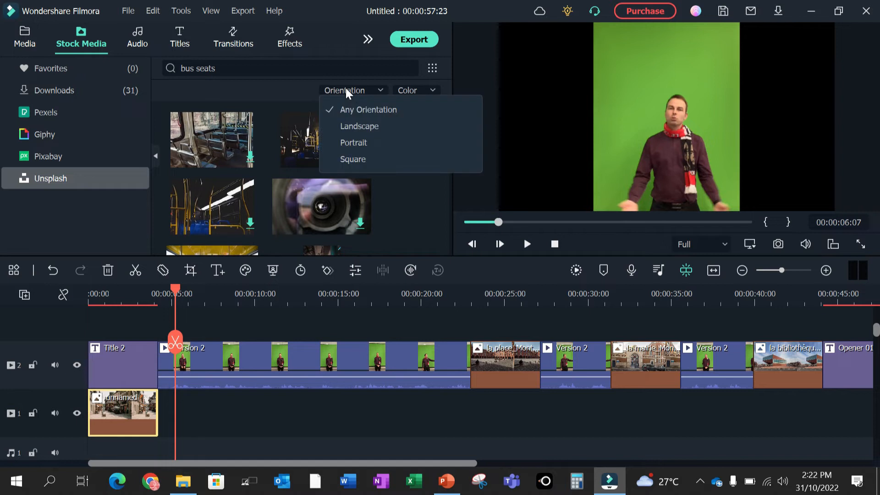
{"action": "left_click", "coordinate": [358, 142]}
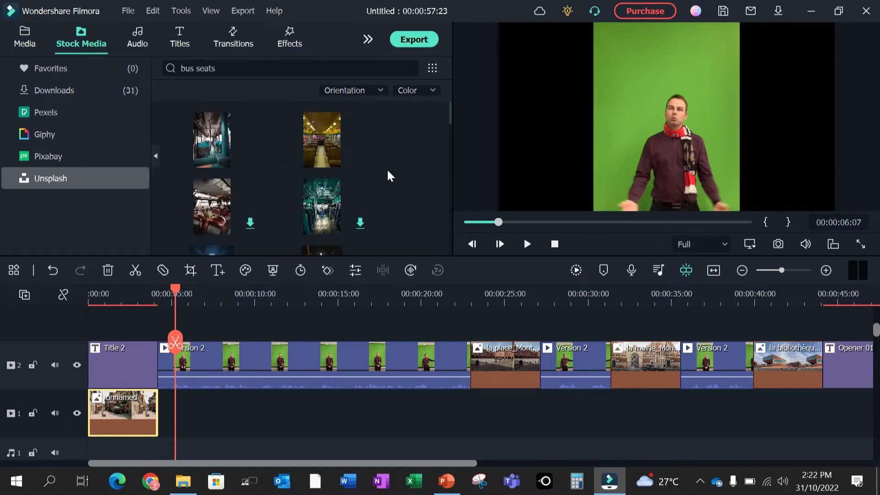
{"action": "scroll", "coordinate": [325, 144], "scroll_direction": "down", "scroll_amount": 3}
{"action": "scroll", "coordinate": [326, 144], "scroll_direction": "down", "scroll_amount": 3}
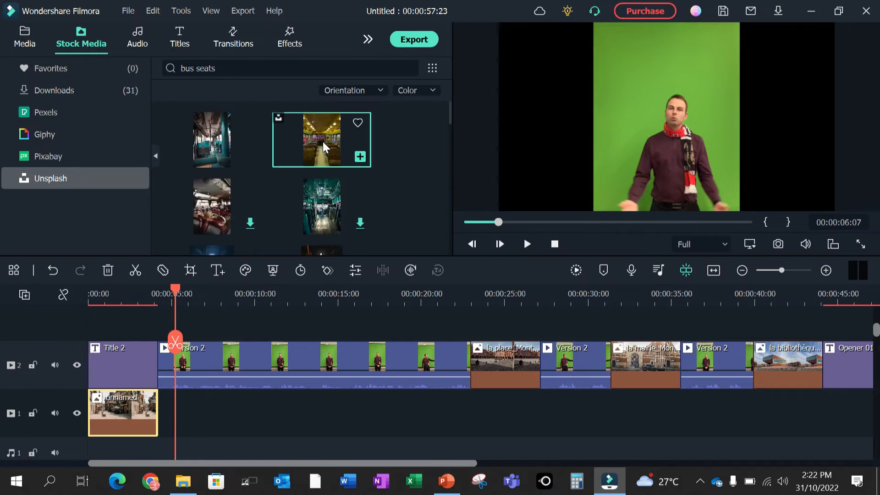
{"action": "left_click", "coordinate": [360, 157]}
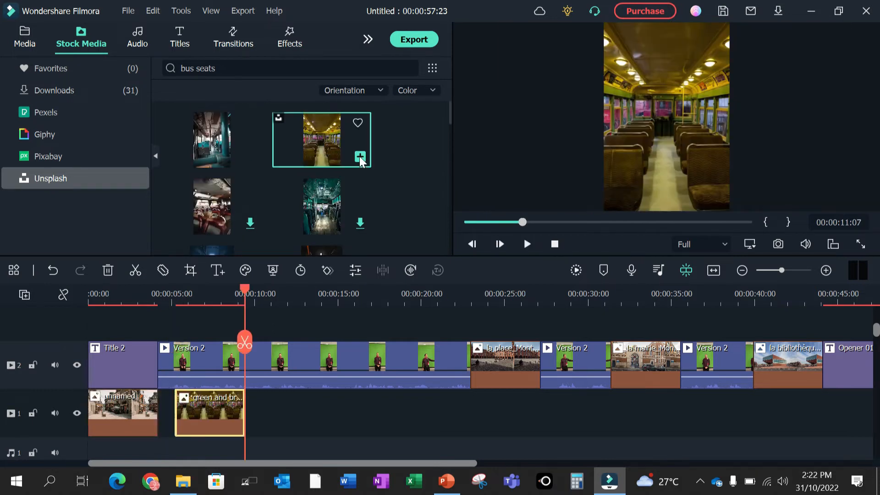
{"action": "left_click_drag", "start_coordinate": [191, 412], "coordinate": [466, 414]}
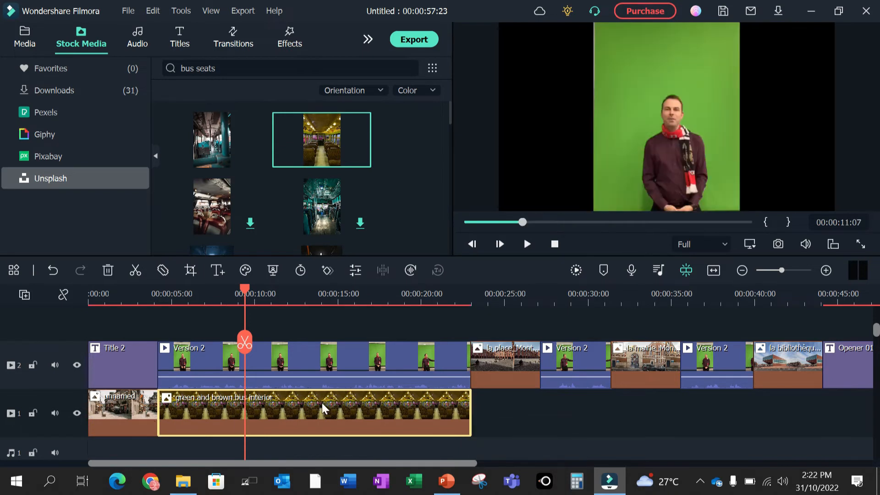
Apply Chroma Key to the first Version 2 part, sampling the green backdrop beside the presenter as the key colour.
{"action": "left_click_drag", "start_coordinate": [247, 290], "coordinate": [204, 296]}
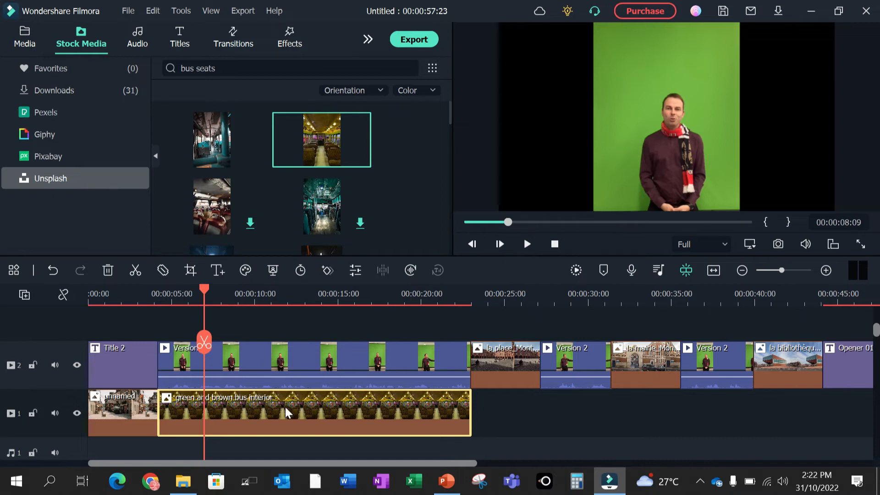
{"action": "double_click", "coordinate": [305, 362]}
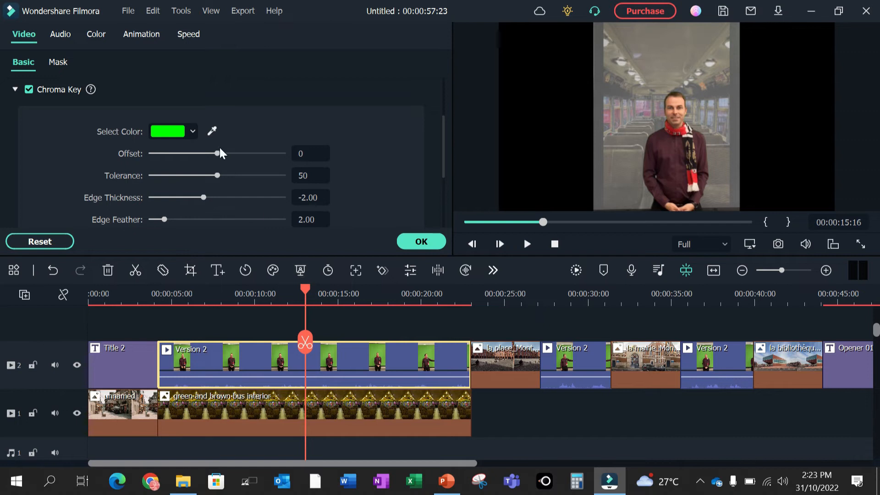
{"action": "left_click", "coordinate": [213, 132]}
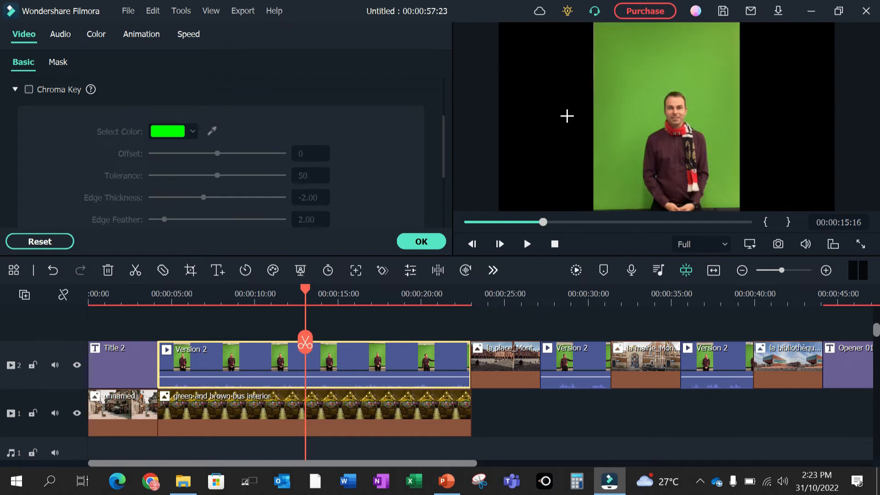
{"action": "left_click", "coordinate": [637, 88]}
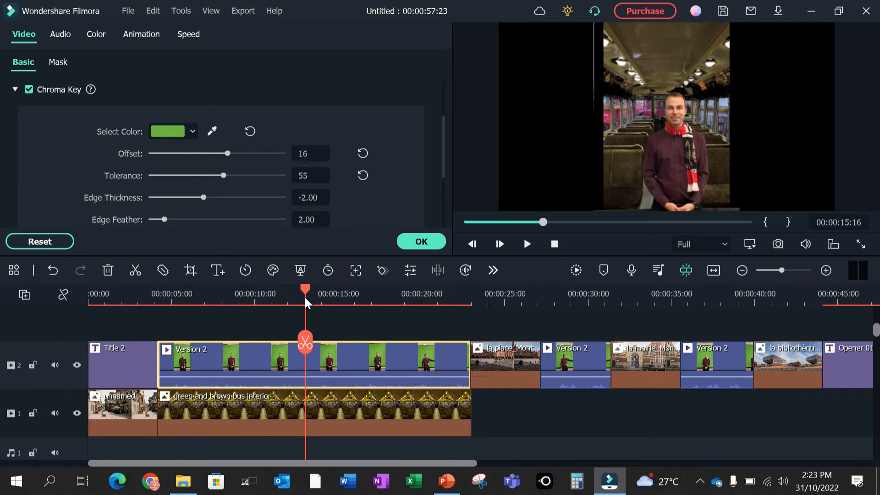
{"action": "left_click_drag", "start_coordinate": [303, 286], "coordinate": [461, 313]}
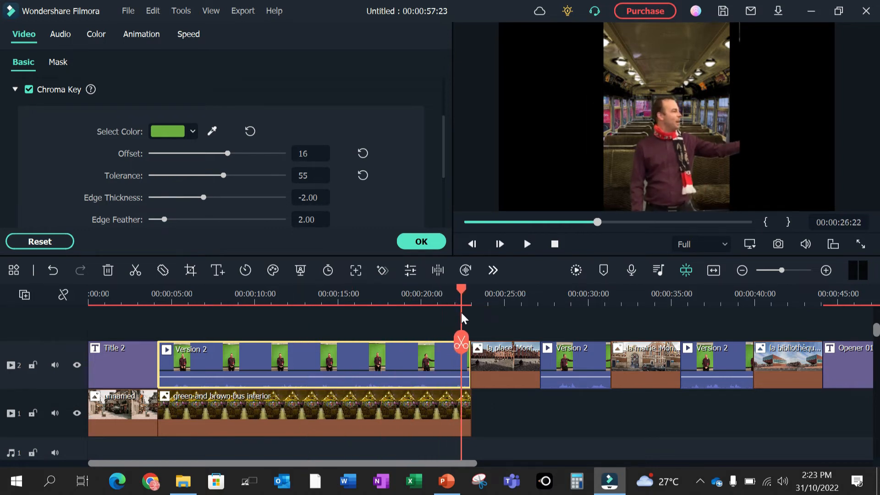
Move the la place_Montauban image down to track 1 and put green screen_bus window_left in its place on track 2.
{"action": "left_click_drag", "start_coordinate": [504, 365], "coordinate": [503, 402]}
{"action": "left_click", "coordinate": [506, 355]}
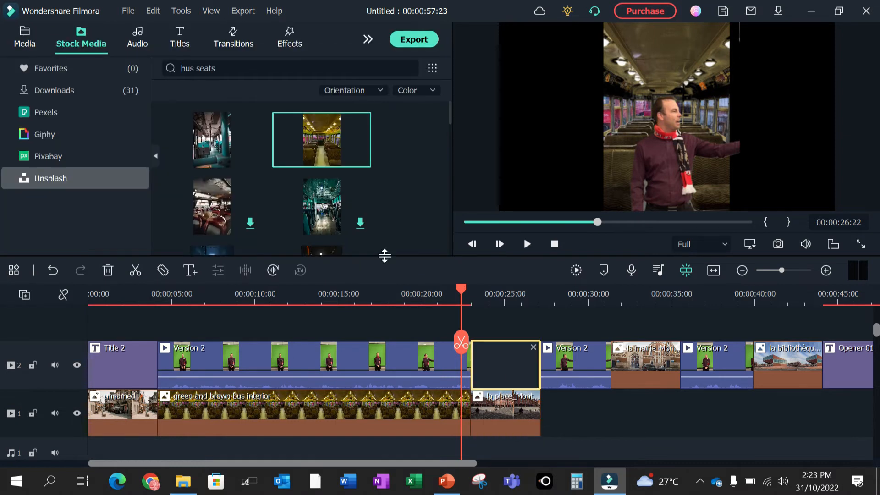
{"action": "left_click", "coordinate": [37, 37]}
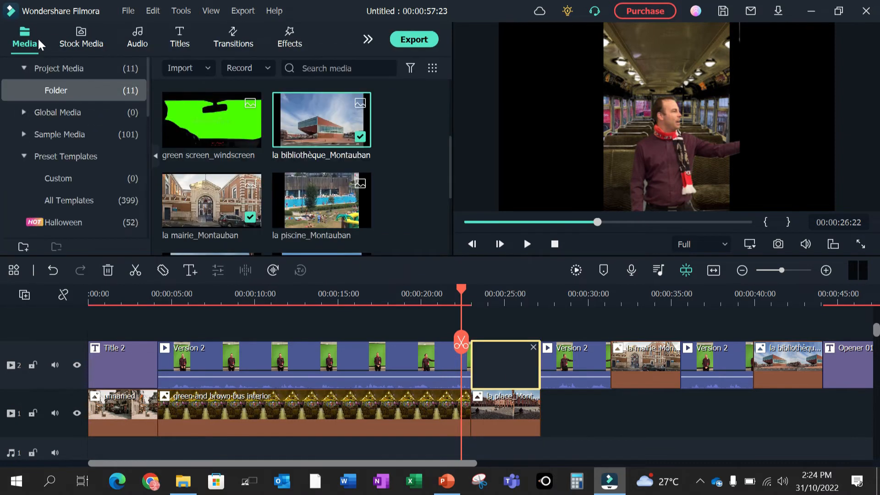
{"action": "scroll", "coordinate": [309, 152], "scroll_direction": "down", "scroll_amount": 3}
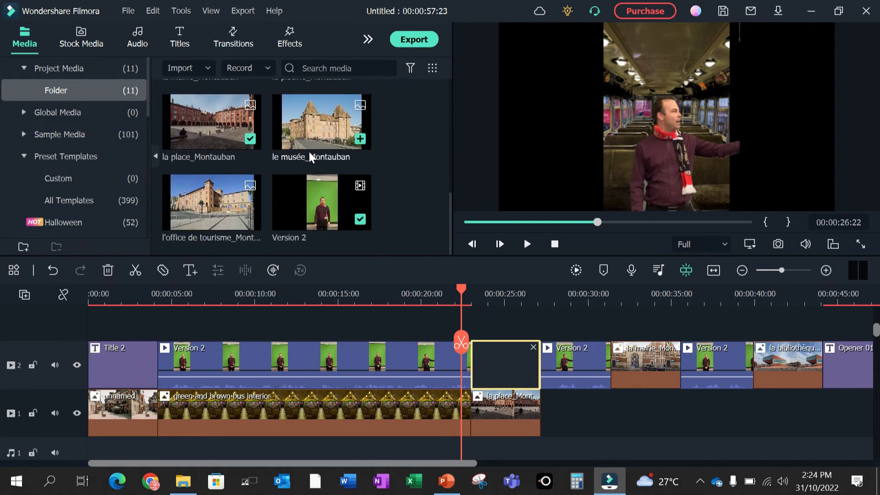
{"action": "scroll", "coordinate": [309, 152], "scroll_direction": "up", "scroll_amount": 5}
{"action": "scroll", "coordinate": [309, 152], "scroll_direction": "up", "scroll_amount": 1}
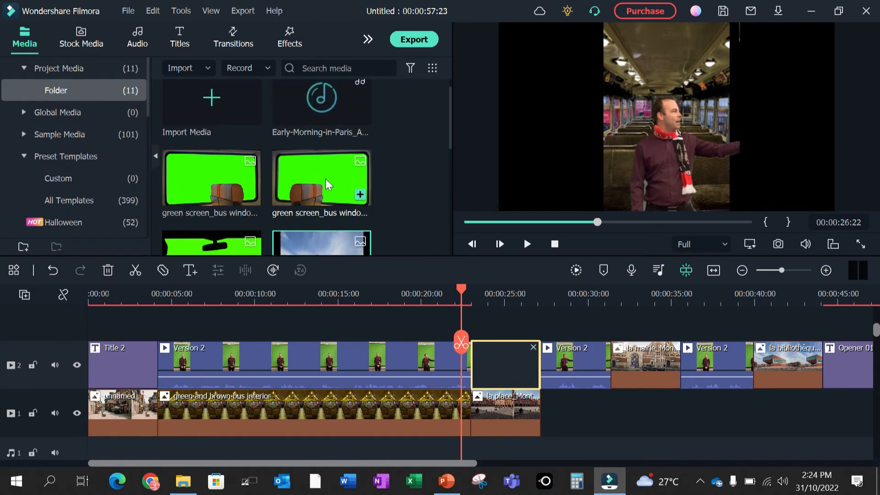
{"action": "double_click", "coordinate": [199, 175]}
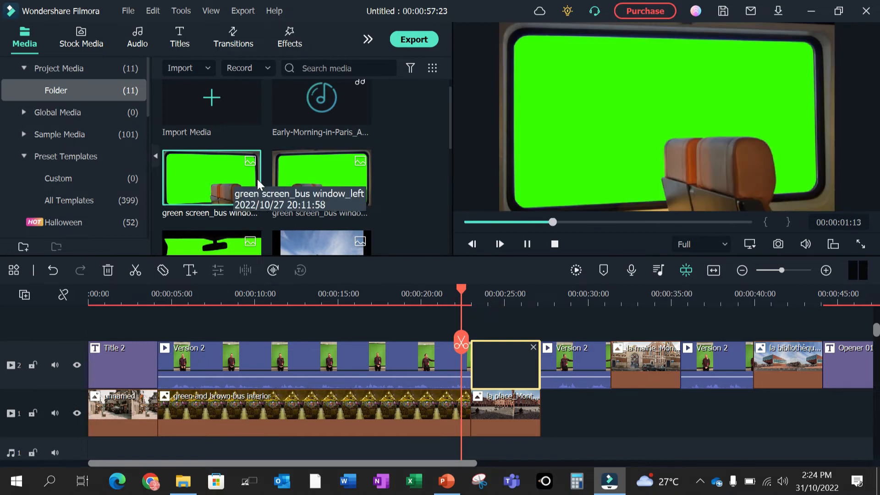
{"action": "left_click_drag", "start_coordinate": [462, 294], "coordinate": [475, 295]}
{"action": "left_click_drag", "start_coordinate": [224, 169], "coordinate": [469, 370]}
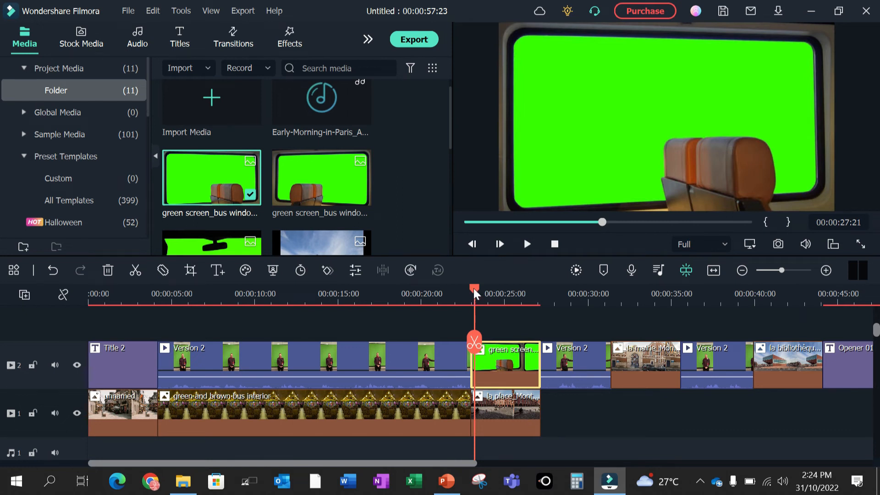
Apply Chroma Key to the green screen_bus window_left clip, sampling the green inside the window as the key colour.
{"action": "left_click_drag", "start_coordinate": [474, 288], "coordinate": [483, 290]}
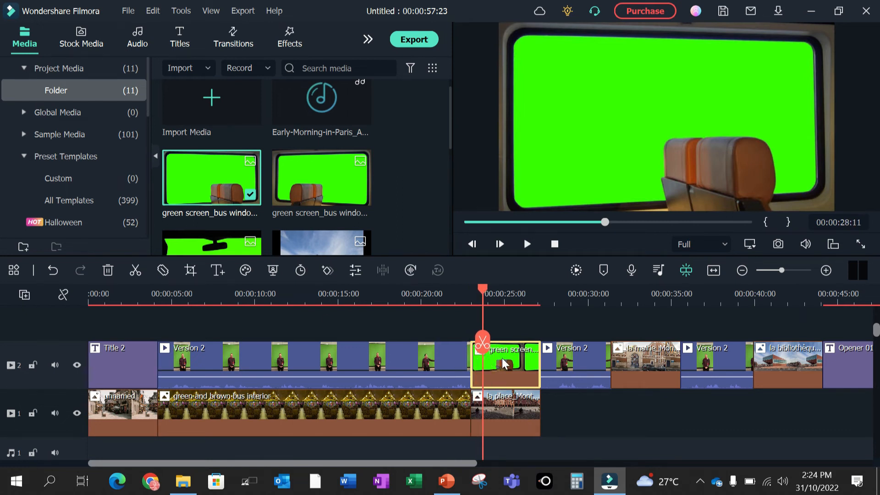
{"action": "left_click", "coordinate": [273, 270]}
{"action": "left_click", "coordinate": [213, 131]}
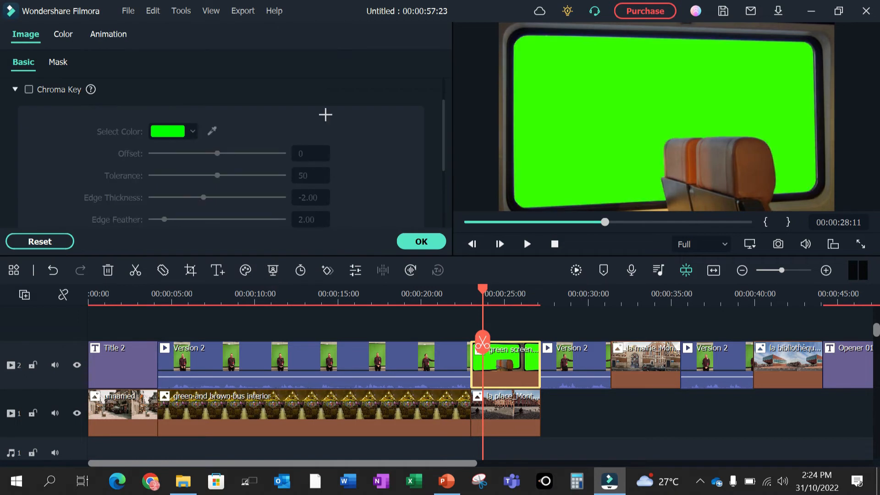
{"action": "left_click", "coordinate": [572, 103]}
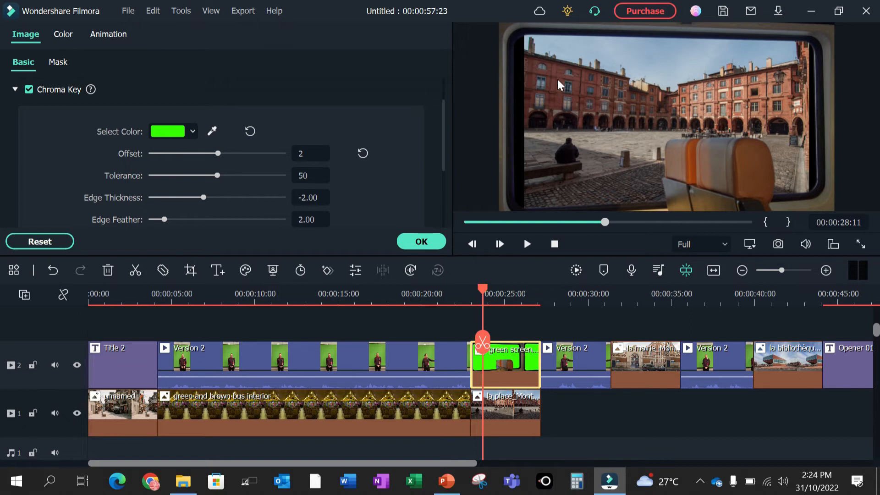
Paste a copy of the green and brown bus interior clip on track 1 directly after la place_Montauban, beneath the second Version 2 part.
{"action": "left_click_drag", "start_coordinate": [478, 290], "coordinate": [567, 298]}
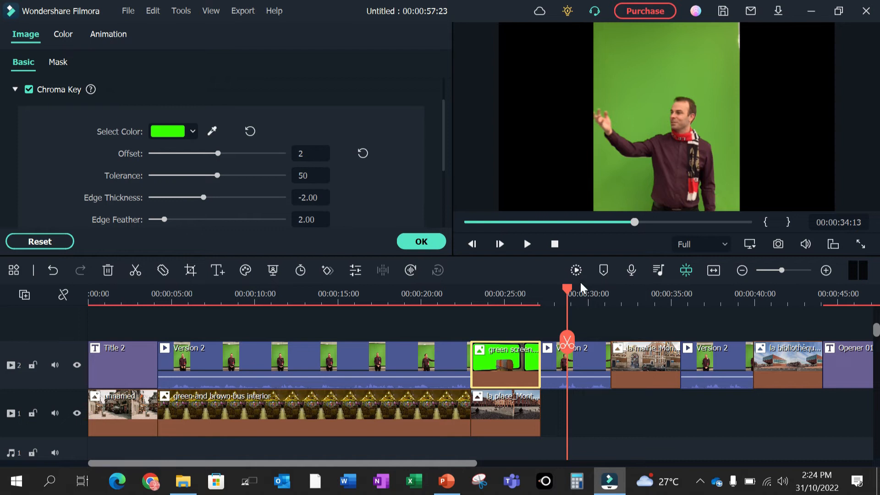
{"action": "left_click_drag", "start_coordinate": [564, 288], "coordinate": [438, 296]}
{"action": "left_click", "coordinate": [369, 416]}
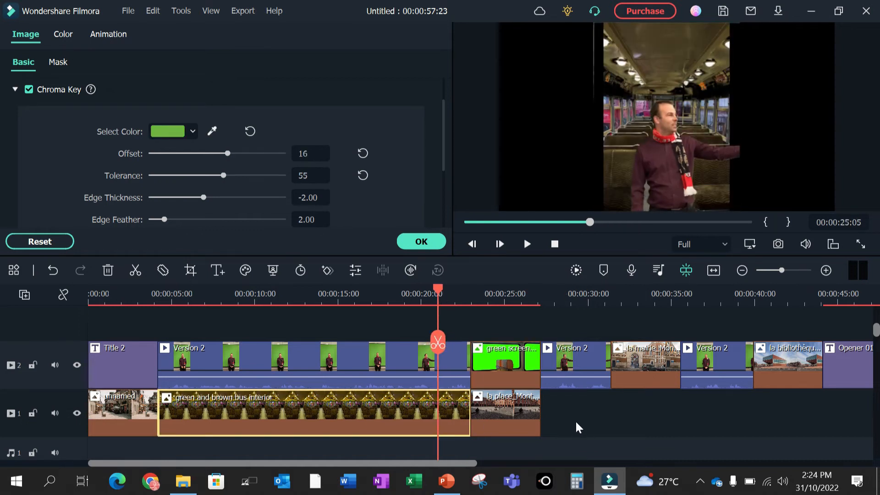
{"action": "left_click", "coordinate": [488, 312]}
{"action": "left_click_drag", "start_coordinate": [433, 281], "coordinate": [544, 312]}
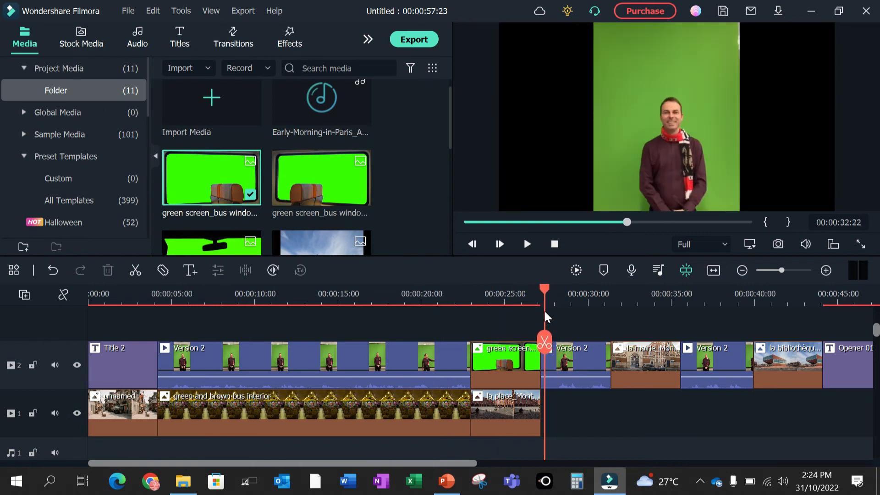
{"action": "right_click", "coordinate": [553, 408]}
{"action": "key", "text": "ctrl+v"}
{"action": "left_click", "coordinate": [601, 422]}
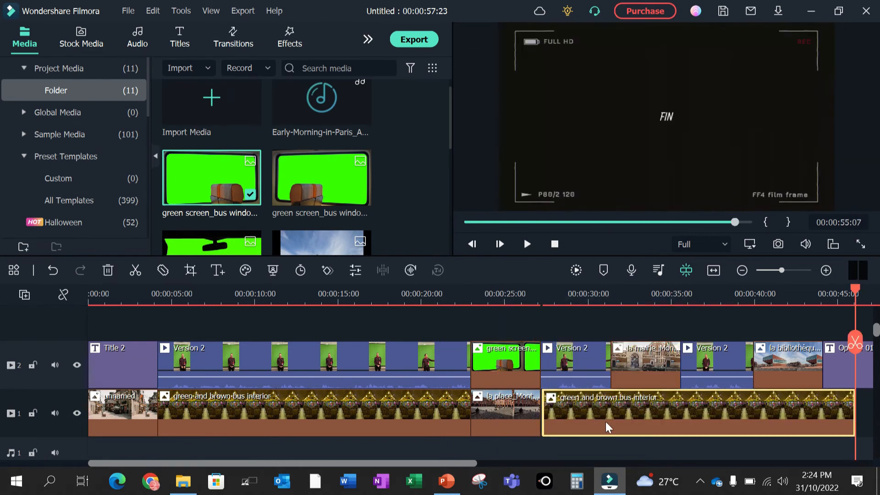
{"action": "left_click_drag", "start_coordinate": [548, 419], "coordinate": [545, 420]}
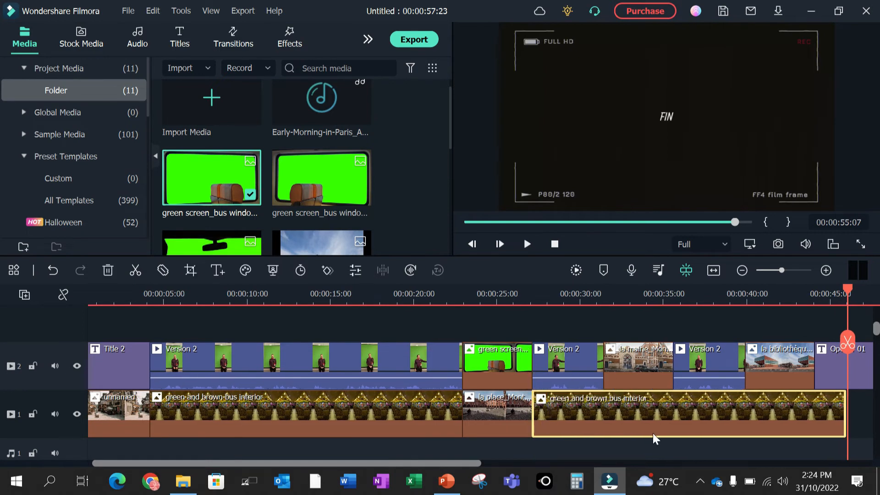
Shorten the copied bus interior clip so it ends level with the second Version 2 part.
{"action": "left_click_drag", "start_coordinate": [840, 410], "coordinate": [571, 431]}
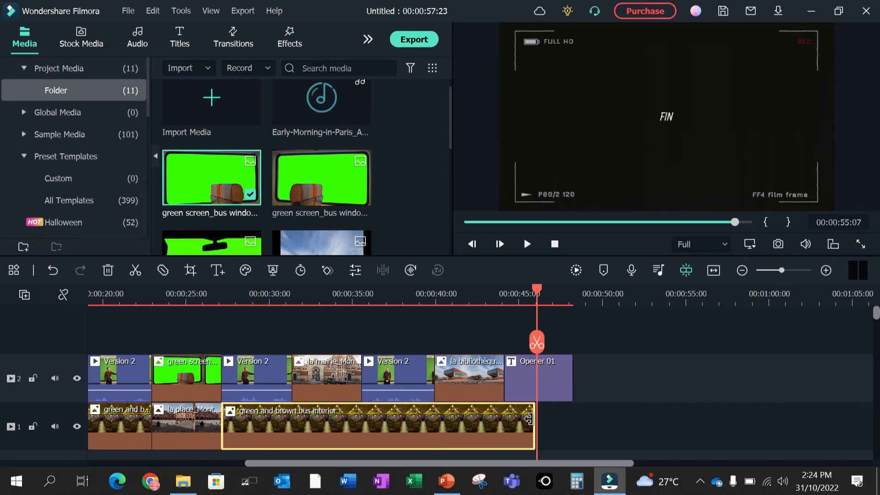
{"action": "left_click_drag", "start_coordinate": [529, 419], "coordinate": [252, 430]}
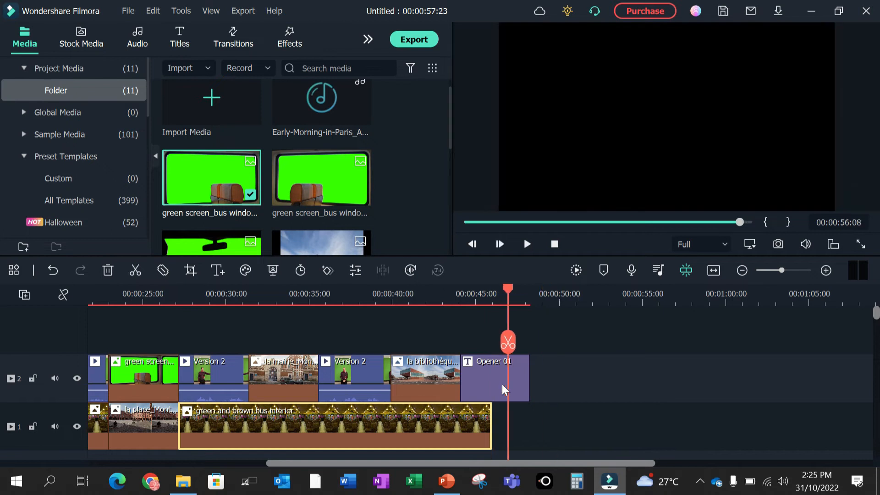
{"action": "right_click", "coordinate": [546, 392]}
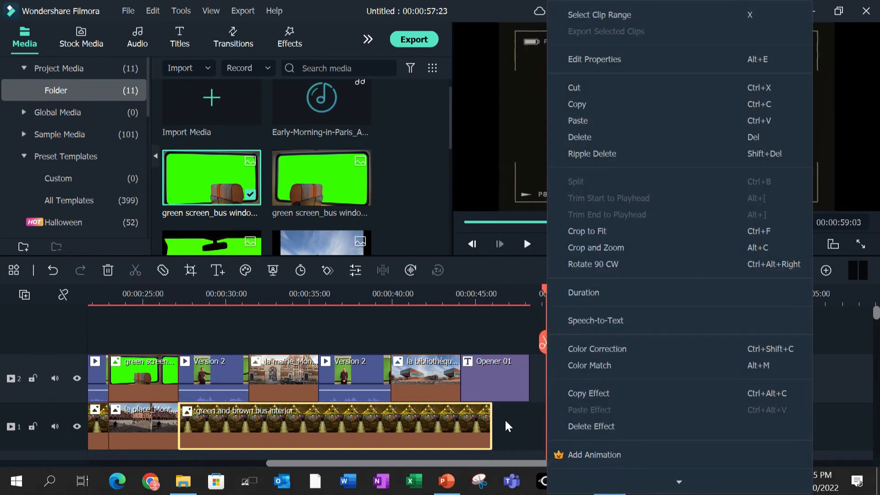
{"action": "left_click", "coordinate": [505, 419]}
{"action": "left_click", "coordinate": [485, 431]}
{"action": "left_click_drag", "start_coordinate": [485, 431], "coordinate": [244, 427]}
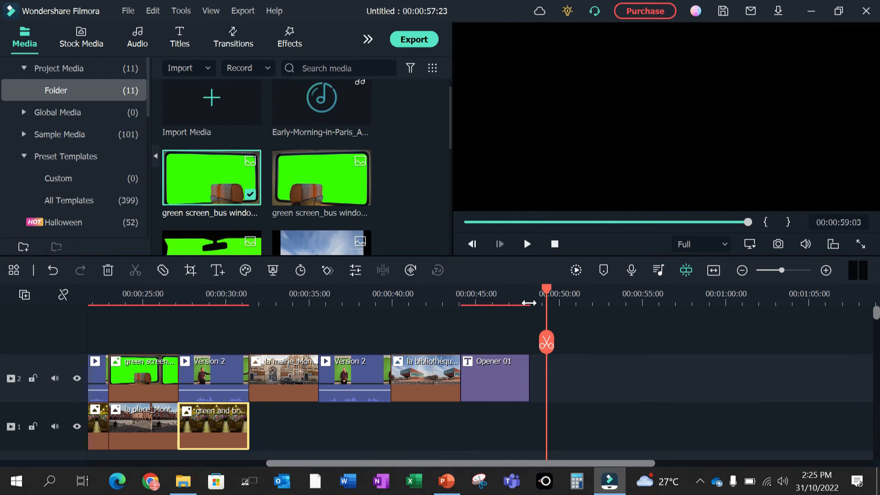
Apply Chroma Key to the second Version 2 part, sampling the green backdrop beside the presenter as the key colour.
{"action": "scroll", "coordinate": [439, 313], "scroll_direction": "up", "scroll_amount": 2}
{"action": "left_click_drag", "start_coordinate": [584, 290], "coordinate": [249, 366]}
{"action": "left_click", "coordinate": [271, 373]}
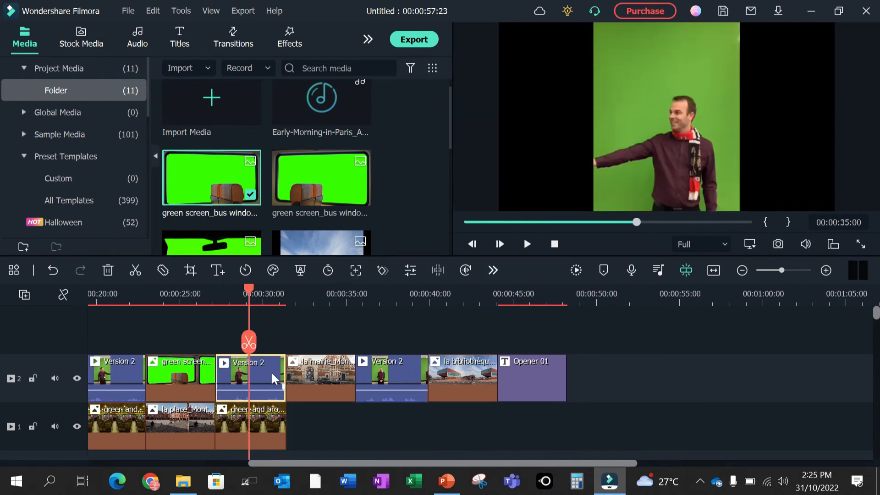
{"action": "left_click", "coordinate": [299, 270]}
{"action": "left_click", "coordinate": [212, 132]}
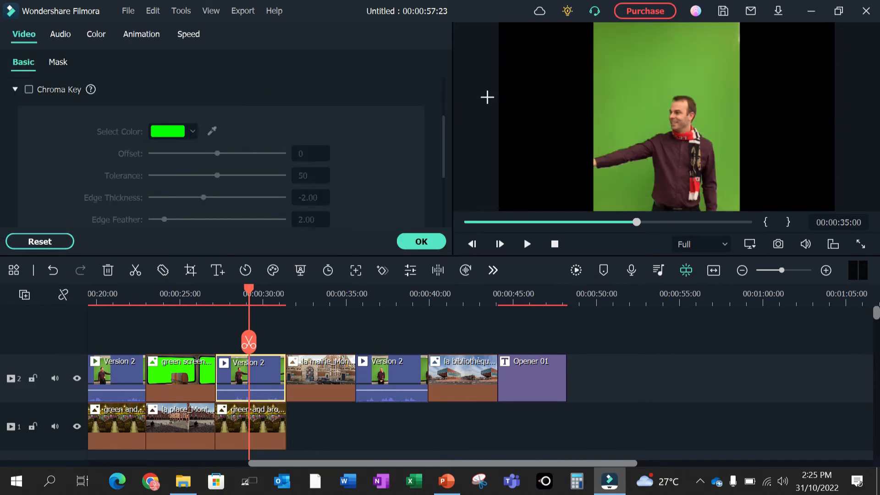
{"action": "left_click", "coordinate": [627, 74]}
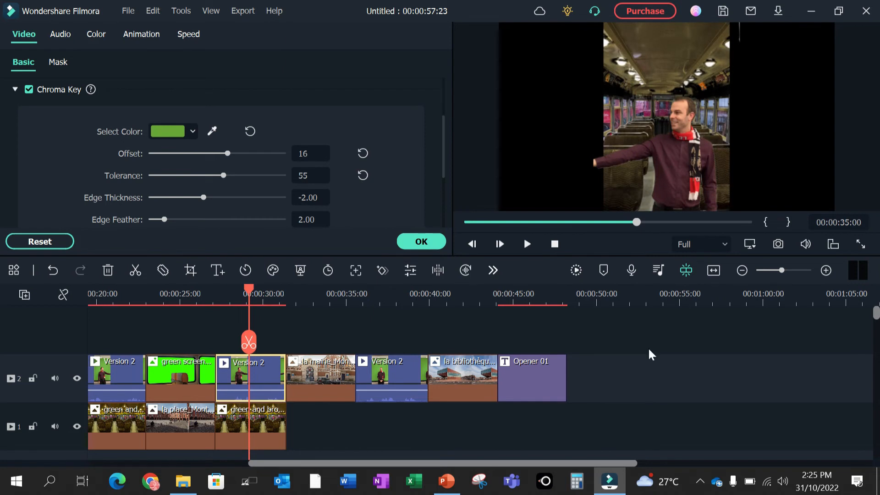
Move the la mairie_Montauban image down to track 1 and put green screen_bus window_right in its place on track 2.
{"action": "left_click_drag", "start_coordinate": [247, 288], "coordinate": [293, 297]}
{"action": "left_click_drag", "start_coordinate": [323, 375], "coordinate": [323, 417]}
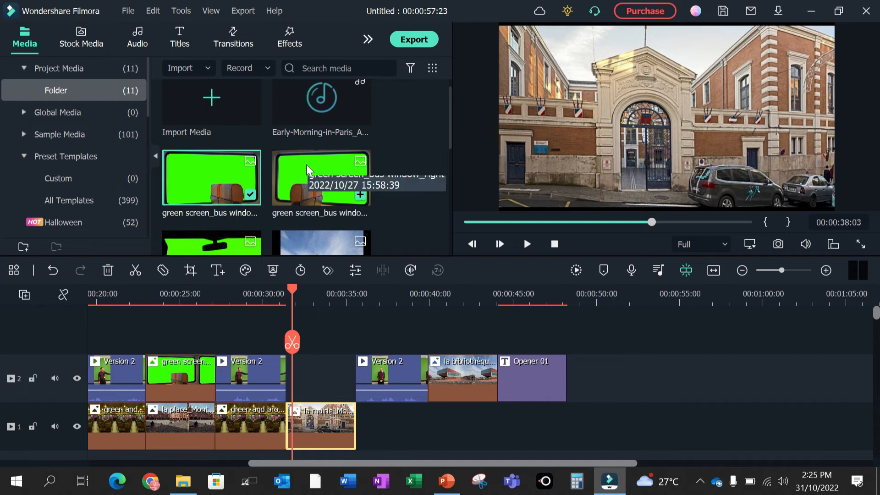
{"action": "left_click_drag", "start_coordinate": [306, 164], "coordinate": [285, 371]}
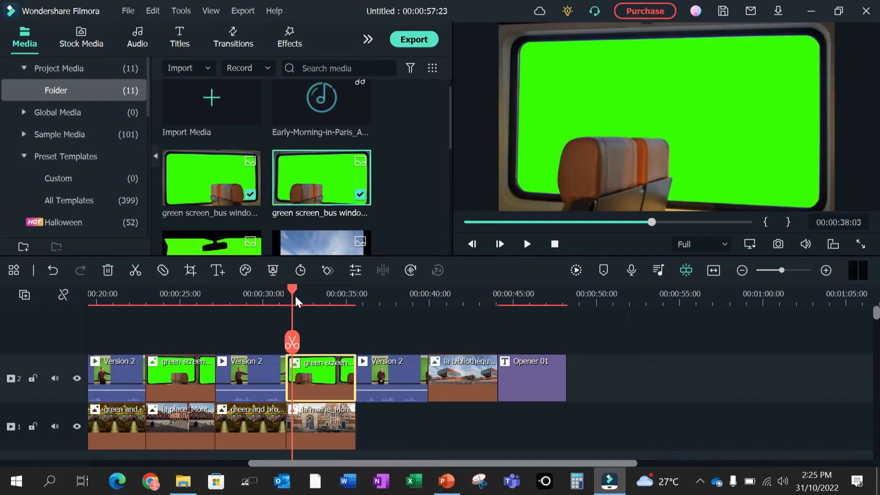
Apply Chroma Key to green screen_bus window_right above la mairie_Montauban, sampling the green window area as the key colour.
{"action": "left_click_drag", "start_coordinate": [295, 290], "coordinate": [301, 294]}
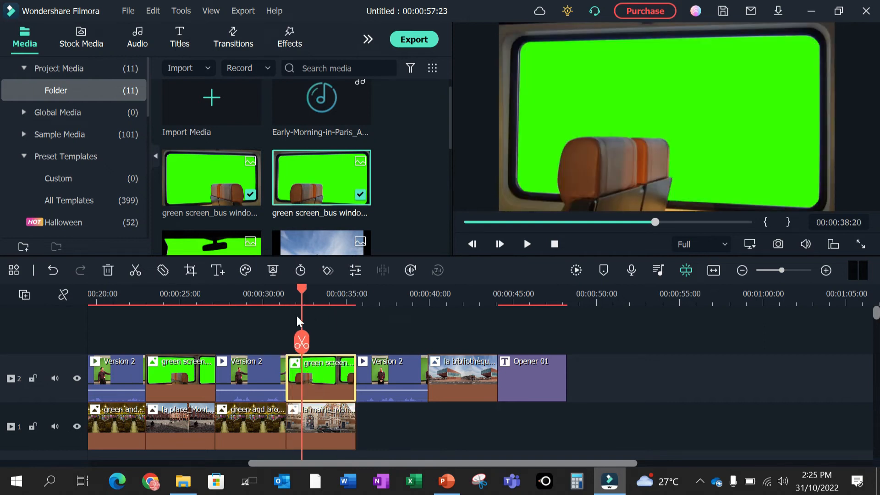
{"action": "left_click", "coordinate": [273, 270]}
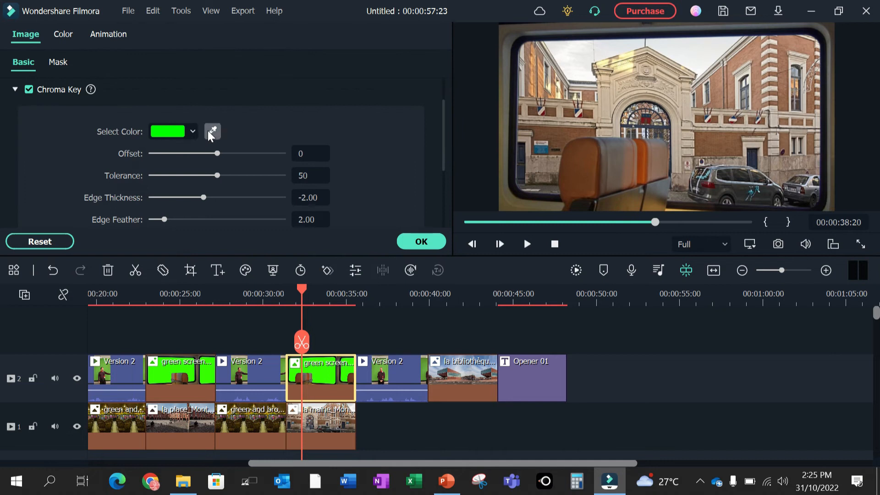
{"action": "left_click", "coordinate": [211, 131]}
{"action": "left_click", "coordinate": [610, 92]}
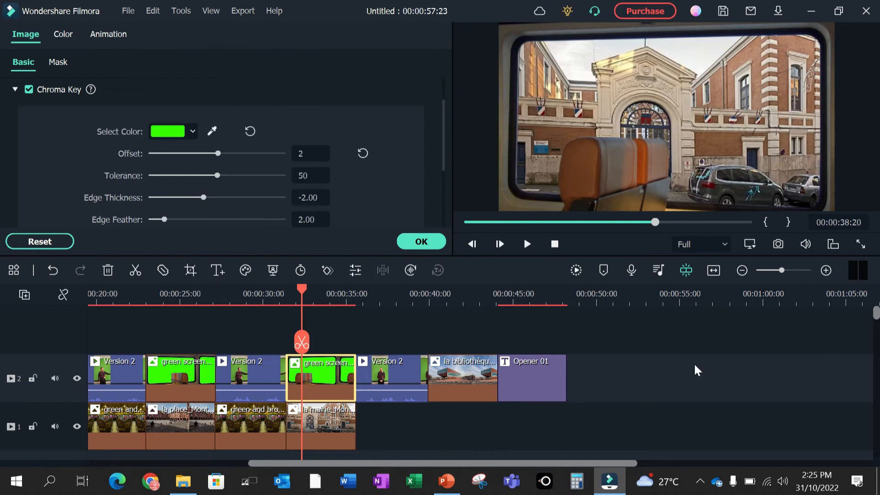
Paste a copy of the shortened bus interior clip on track 1 directly after la mairie_Montauban, beneath the third Version 2 part.
{"action": "left_click_drag", "start_coordinate": [329, 289], "coordinate": [373, 305]}
{"action": "left_click", "coordinate": [229, 438]}
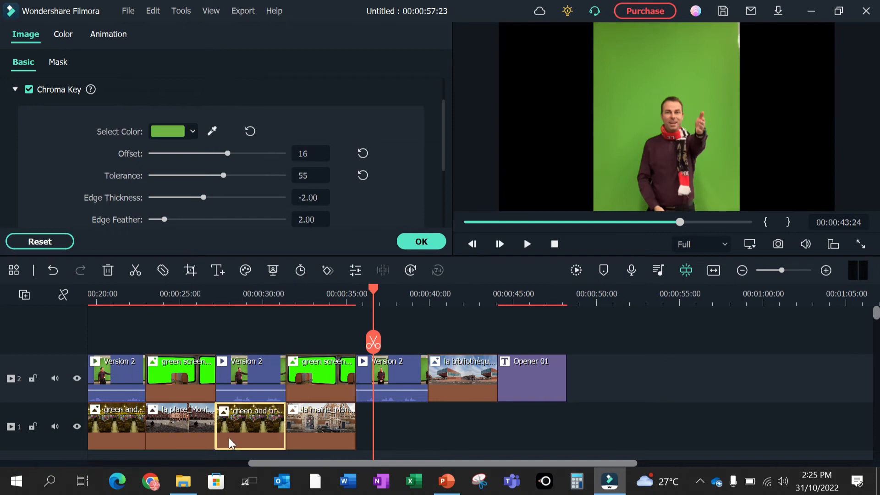
{"action": "left_click", "coordinate": [406, 418]}
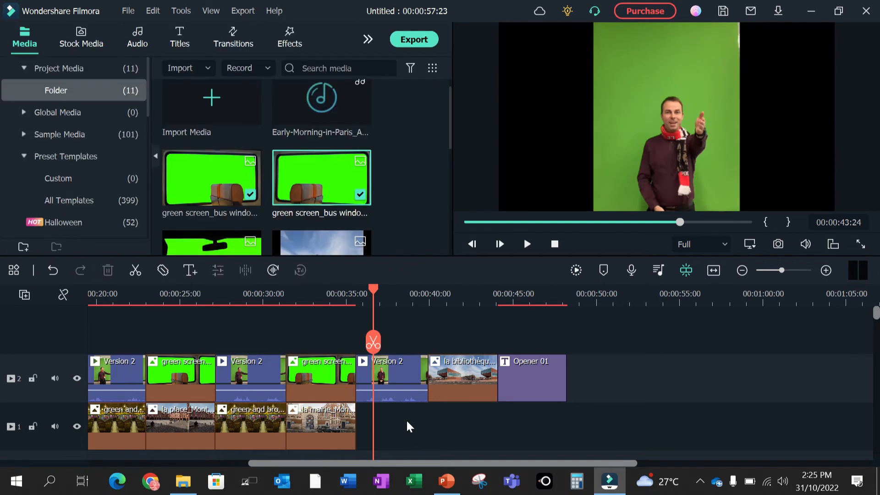
{"action": "key", "text": "ctrl+v"}
{"action": "left_click_drag", "start_coordinate": [406, 419], "coordinate": [386, 427]}
Apply Chroma Key to the third Version 2 part, sampling the green backdrop beside the presenter as the key colour.
{"action": "left_click_drag", "start_coordinate": [448, 294], "coordinate": [399, 295]}
{"action": "left_click", "coordinate": [377, 377]}
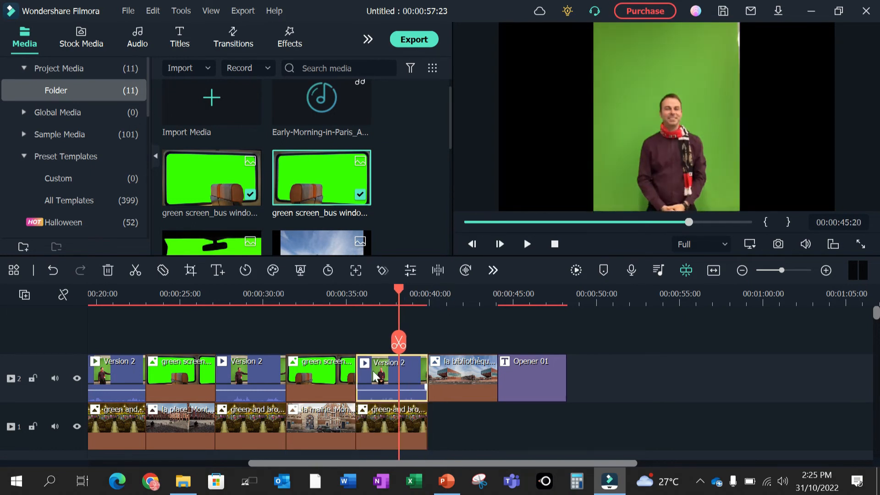
{"action": "left_click", "coordinate": [300, 271]}
{"action": "left_click", "coordinate": [212, 132]}
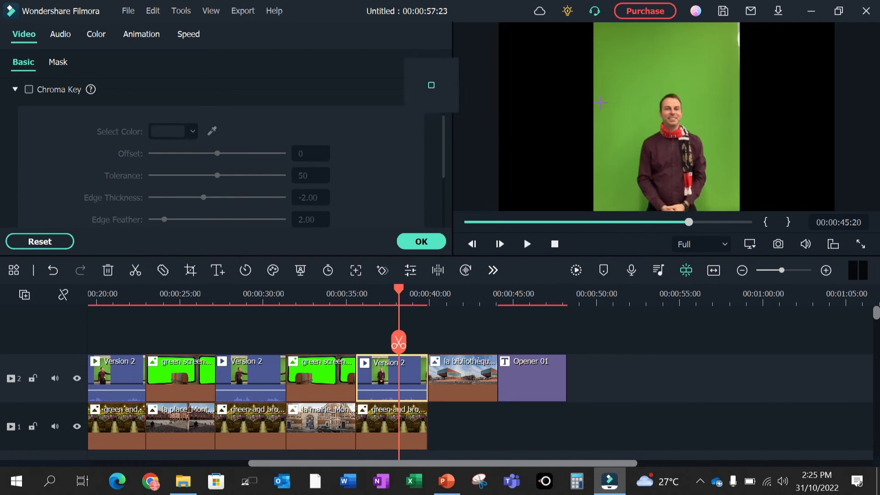
{"action": "left_click", "coordinate": [609, 95]}
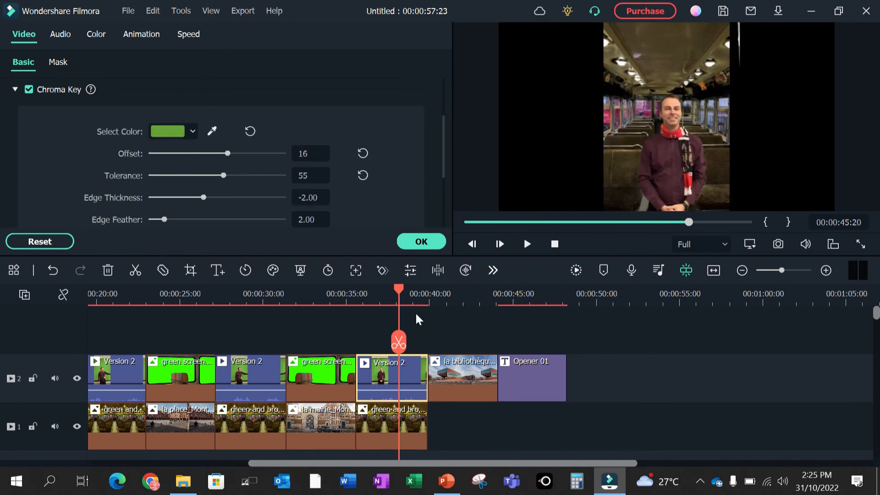
Move the la bibliothèque_Montauban image down to track 1 and put green screen_windscreen in its place on track 2.
{"action": "left_click_drag", "start_coordinate": [400, 290], "coordinate": [444, 303]}
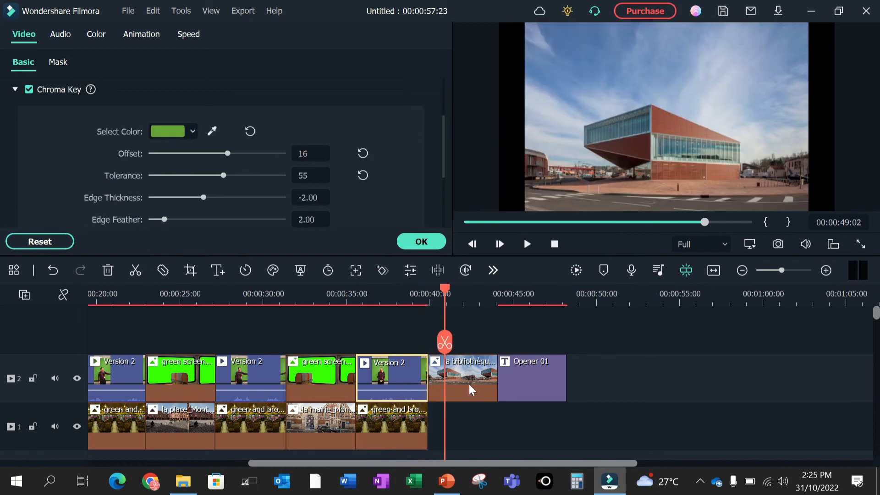
{"action": "left_click_drag", "start_coordinate": [469, 389], "coordinate": [458, 415]}
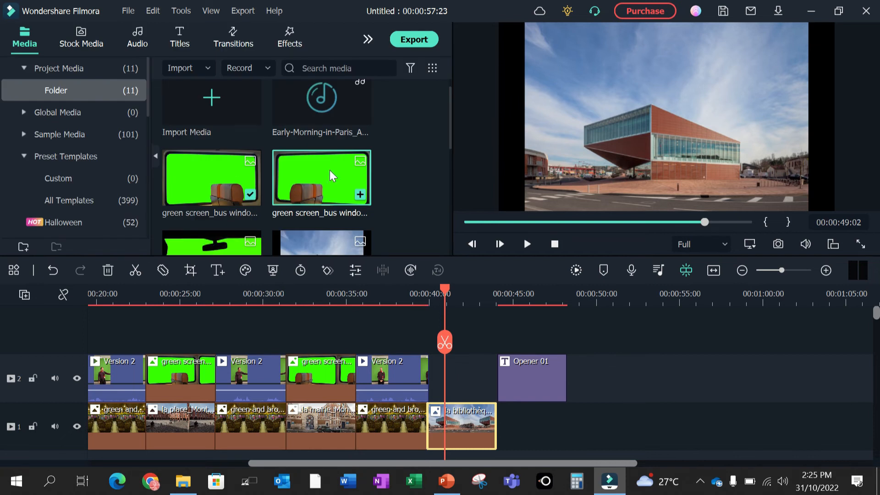
{"action": "scroll", "coordinate": [329, 169], "scroll_direction": "down", "scroll_amount": 3}
{"action": "left_click_drag", "start_coordinate": [224, 179], "coordinate": [428, 376]}
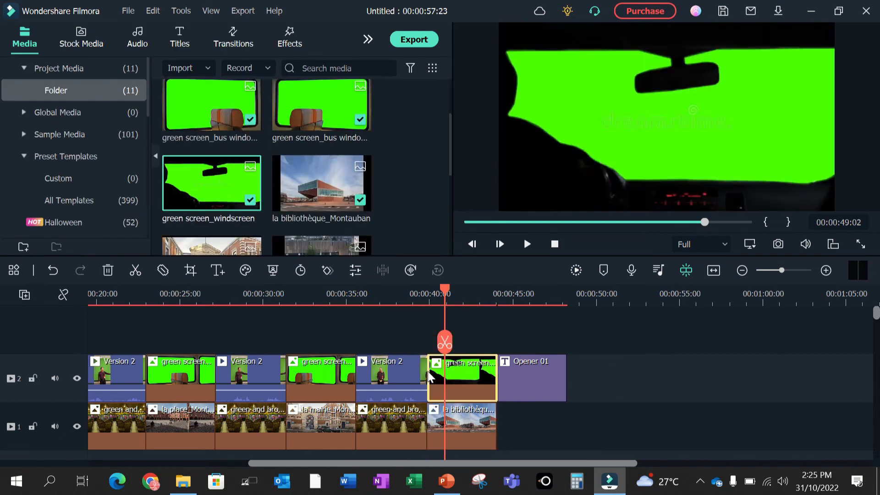
Apply Chroma Key to the green screen_windscreen image, sampling its green windscreen area as the key colour.
{"action": "left_click", "coordinate": [271, 275]}
{"action": "left_click", "coordinate": [212, 130]}
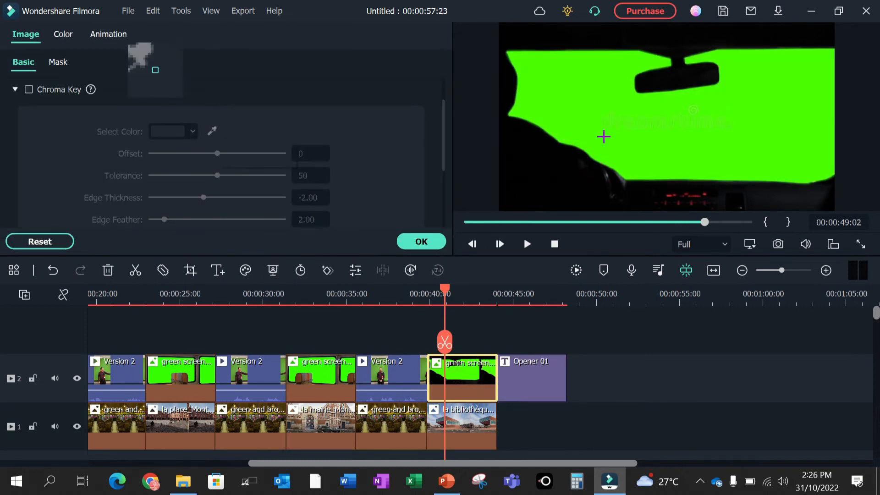
{"action": "left_click", "coordinate": [628, 133]}
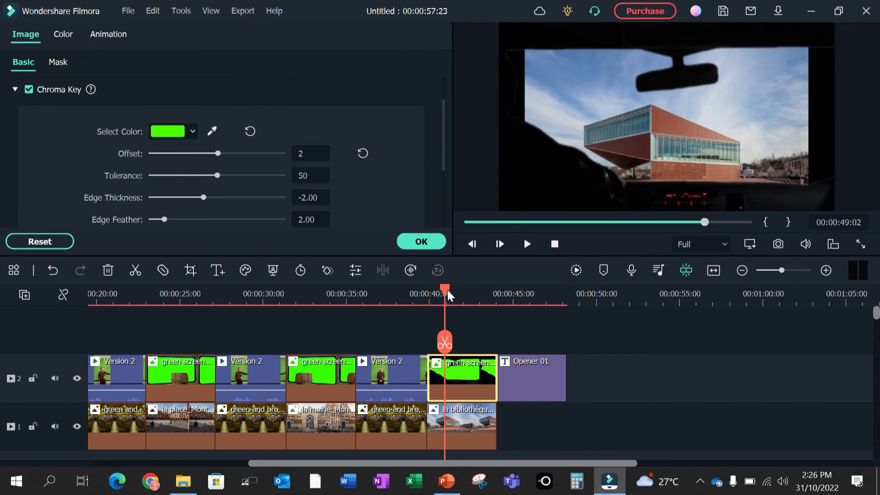
Review the keyed bus scenes along the timeline, from the first presenter part through the windscreen shot to the closing title.
{"action": "left_click_drag", "start_coordinate": [446, 291], "coordinate": [109, 294]}
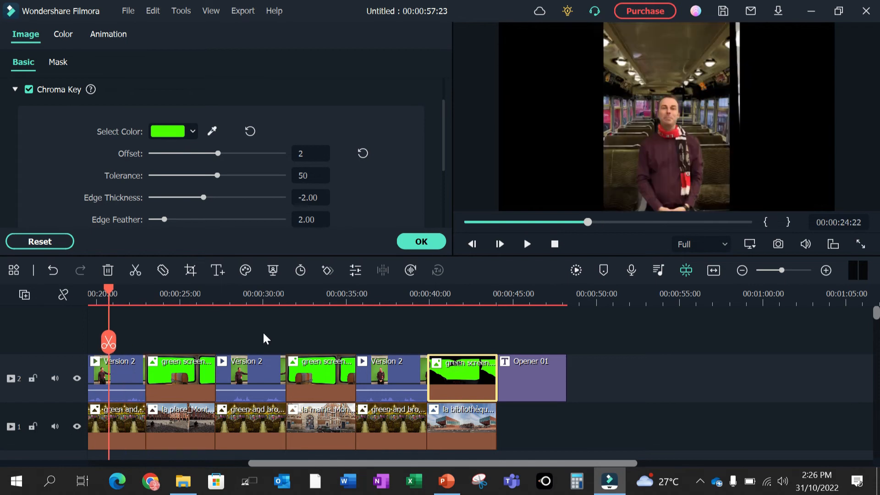
{"action": "scroll", "coordinate": [562, 383], "scroll_direction": "up", "scroll_amount": 5}
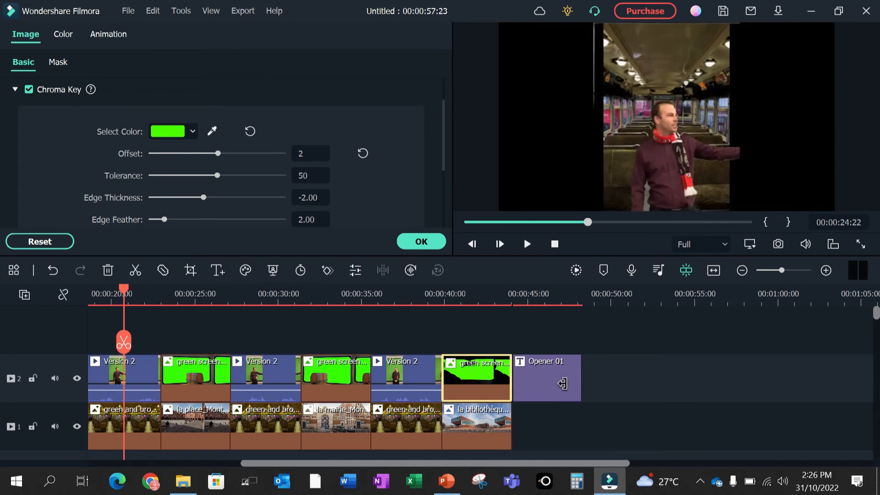
{"action": "scroll", "coordinate": [271, 374], "scroll_direction": "up", "scroll_amount": 3}
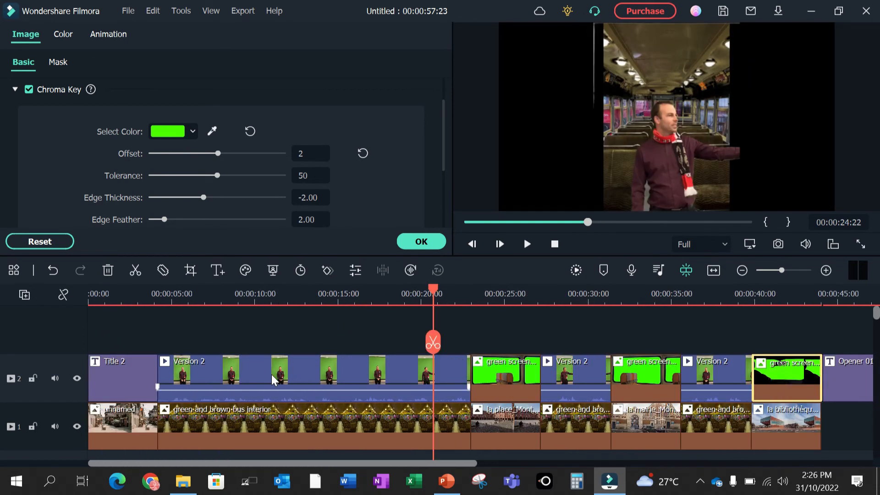
{"action": "left_click_drag", "start_coordinate": [436, 292], "coordinate": [133, 345]}
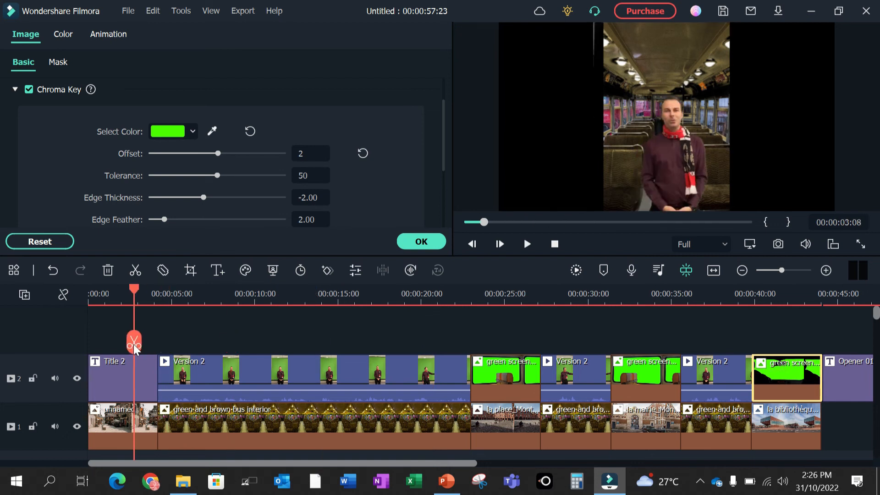
{"action": "left_click_drag", "start_coordinate": [130, 290], "coordinate": [183, 298]}
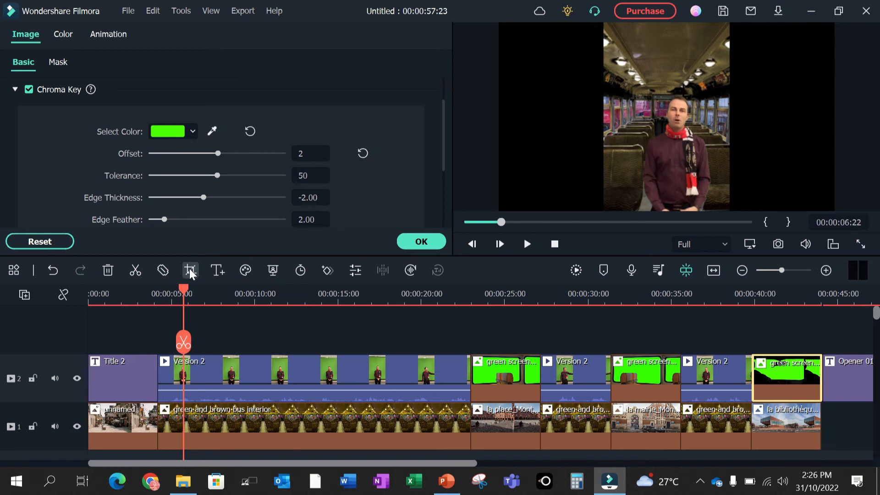
{"action": "left_click", "coordinate": [273, 425]}
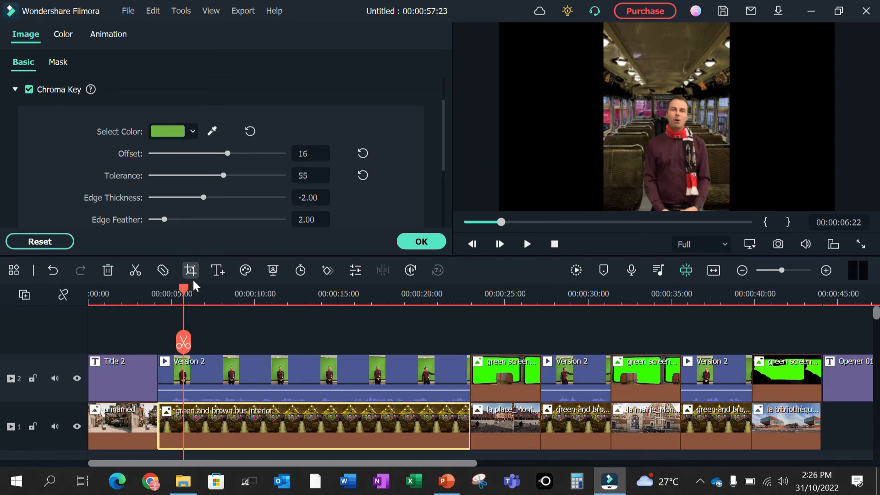
{"action": "left_click_drag", "start_coordinate": [185, 290], "coordinate": [787, 422]}
{"action": "scroll", "coordinate": [537, 358], "scroll_direction": "right", "scroll_amount": 3}
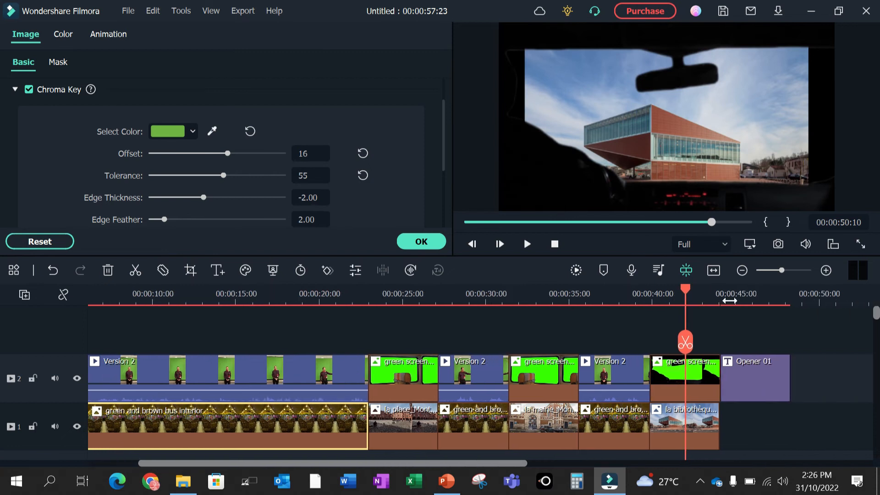
{"action": "left_click_drag", "start_coordinate": [684, 289], "coordinate": [740, 296]}
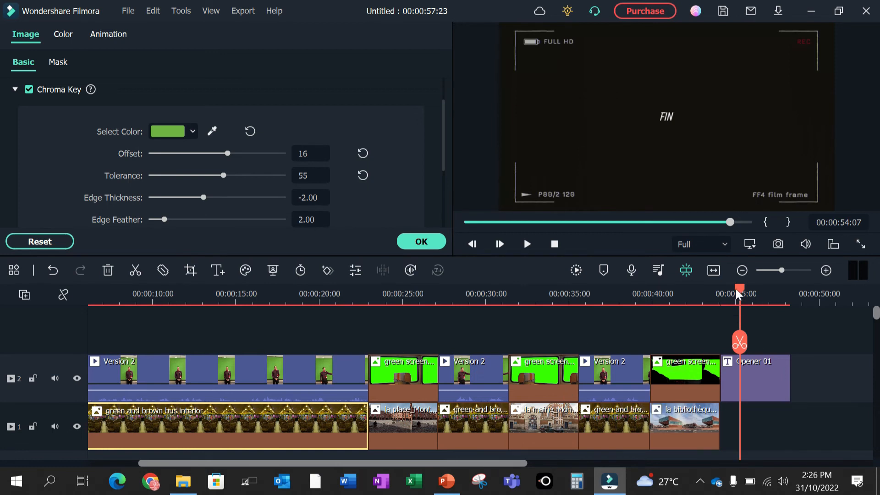
{"action": "left_click_drag", "start_coordinate": [736, 289], "coordinate": [739, 307]}
Place the Early-Morning-in-Paris music on audio track 1, starting at the beginning of the video.
{"action": "scroll", "coordinate": [199, 384], "scroll_direction": "down", "scroll_amount": 2}
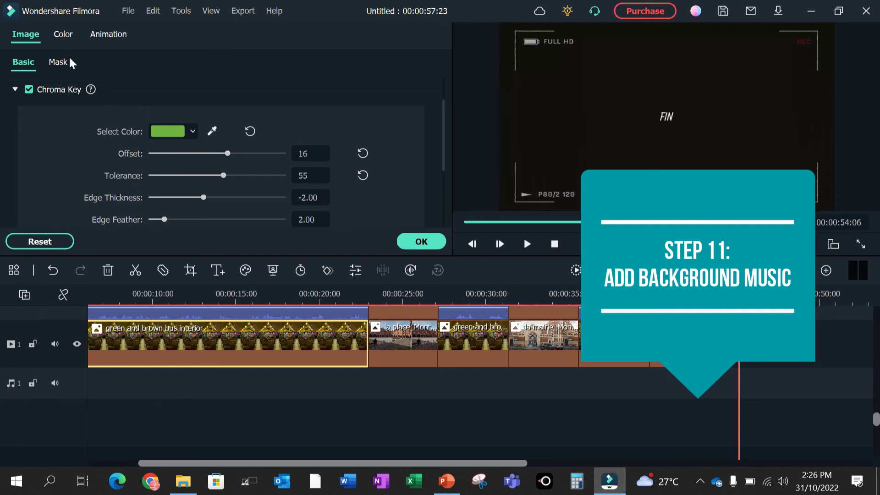
{"action": "left_click", "coordinate": [419, 241]}
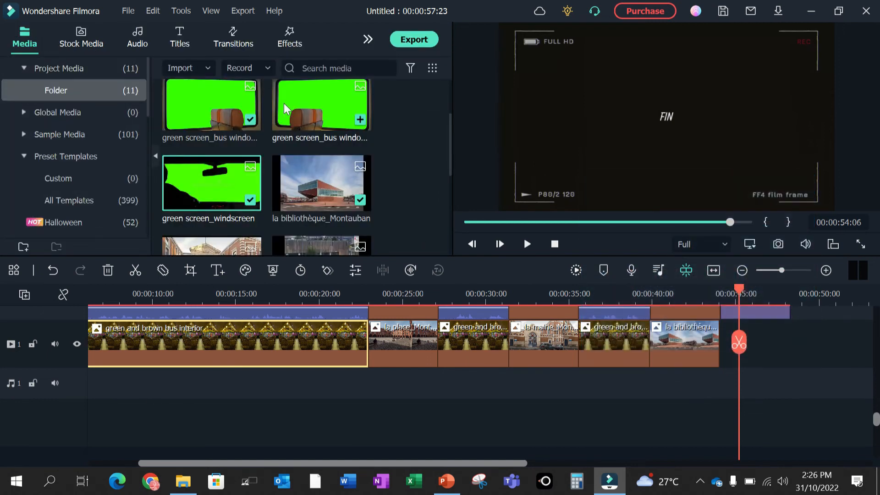
{"action": "scroll", "coordinate": [314, 145], "scroll_direction": "down", "scroll_amount": 3}
{"action": "scroll", "coordinate": [315, 145], "scroll_direction": "up", "scroll_amount": 5}
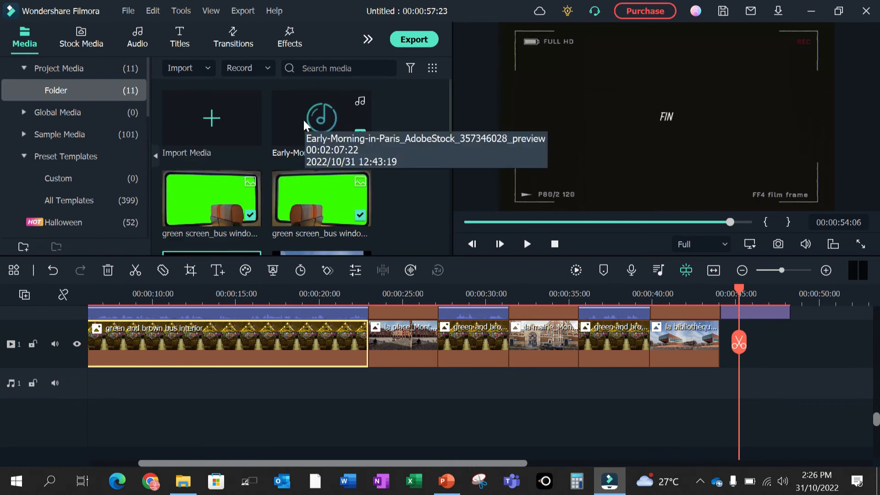
{"action": "scroll", "coordinate": [265, 358], "scroll_direction": "left", "scroll_amount": 3}
{"action": "left_click_drag", "start_coordinate": [317, 111], "coordinate": [91, 399]}
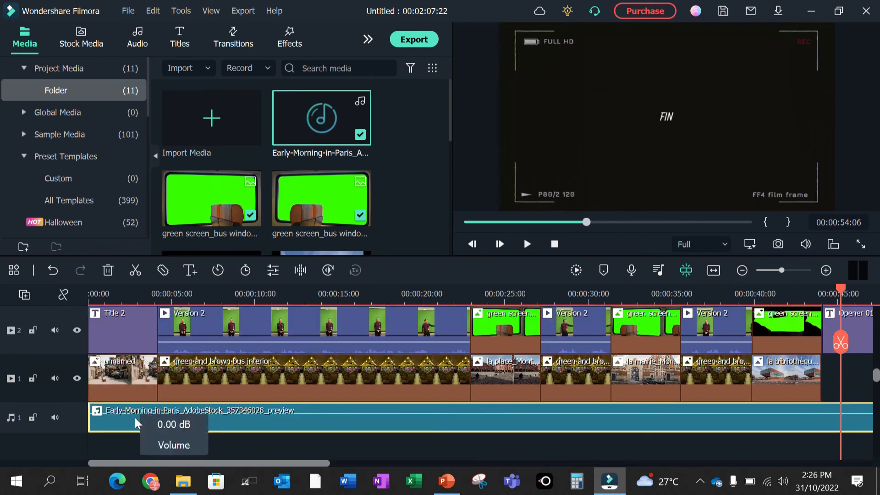
Shorten the Early-Morning-in-Paris music clip so it ends level with the Opener 01 title.
{"action": "scroll", "coordinate": [392, 405], "scroll_direction": "right", "scroll_amount": 10}
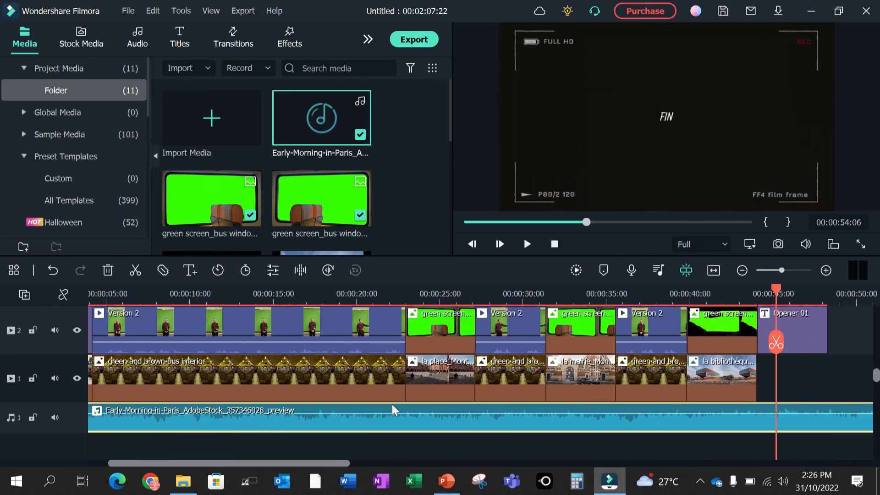
{"action": "scroll", "coordinate": [392, 404], "scroll_direction": "right", "scroll_amount": 15}
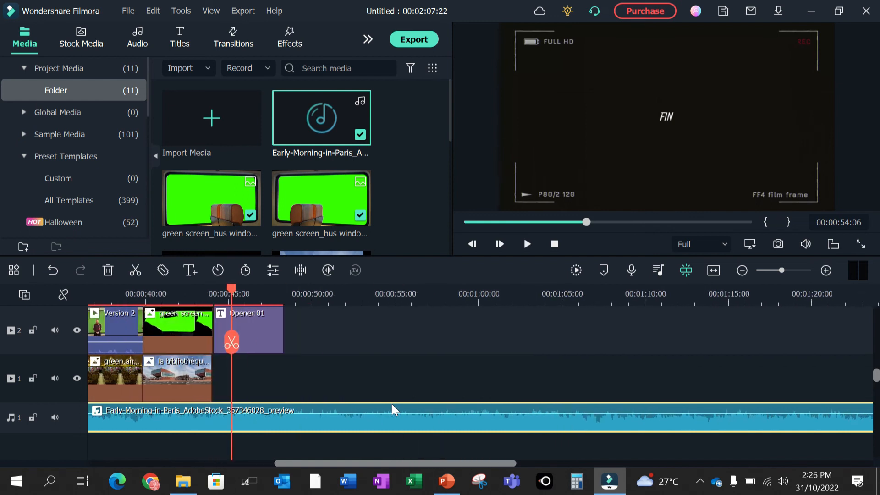
{"action": "scroll", "coordinate": [392, 404], "scroll_direction": "right", "scroll_amount": 1}
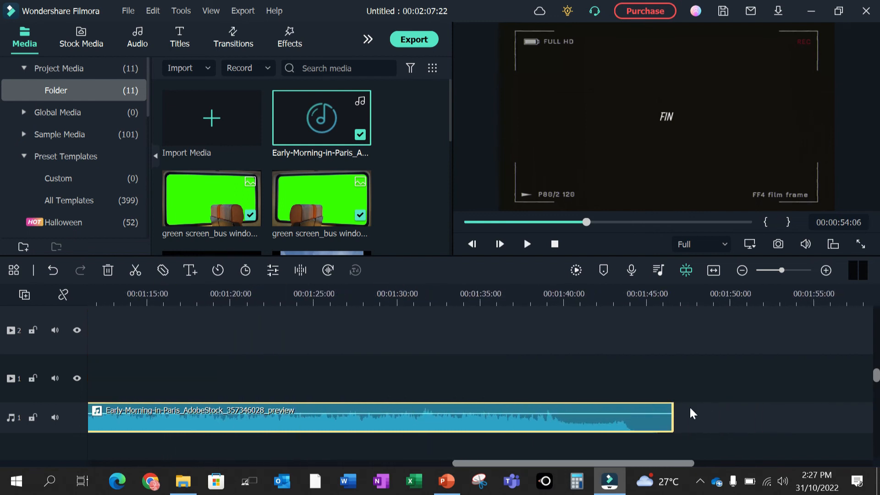
{"action": "left_click_drag", "start_coordinate": [673, 415], "coordinate": [275, 425]}
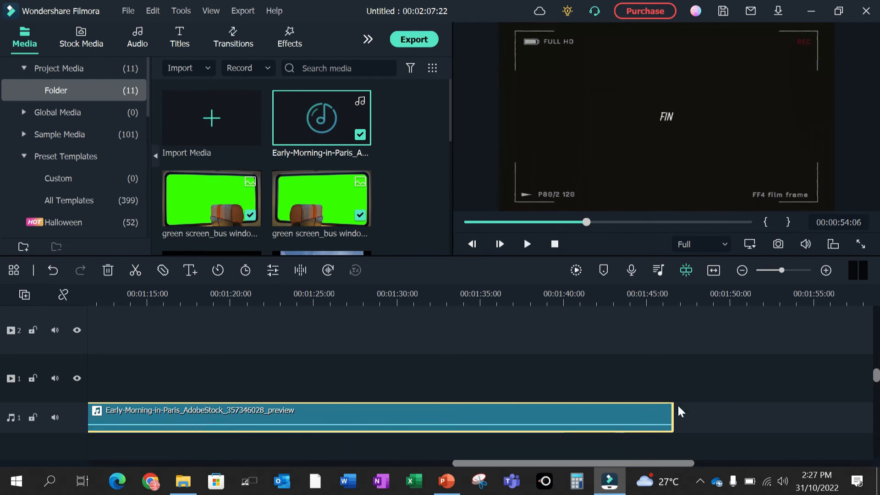
{"action": "left_click_drag", "start_coordinate": [670, 413], "coordinate": [94, 418]}
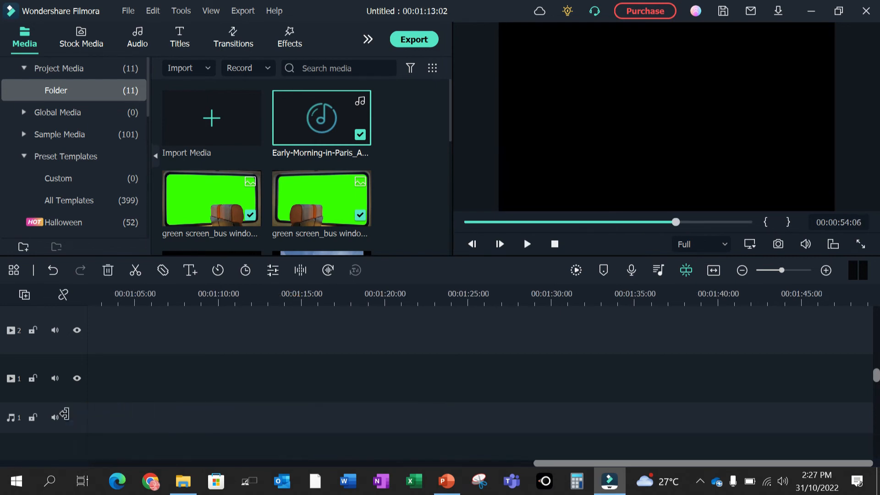
{"action": "scroll", "coordinate": [228, 420], "scroll_direction": "left", "scroll_amount": 8}
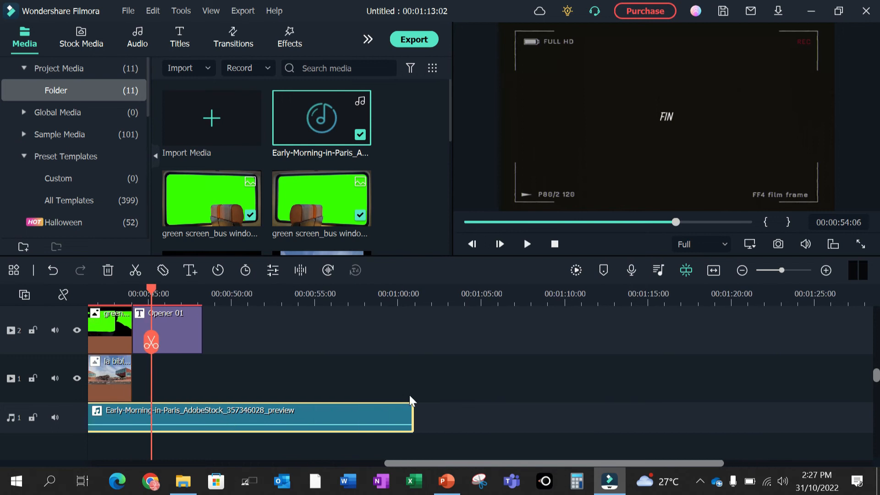
{"action": "left_click_drag", "start_coordinate": [412, 412], "coordinate": [202, 422]}
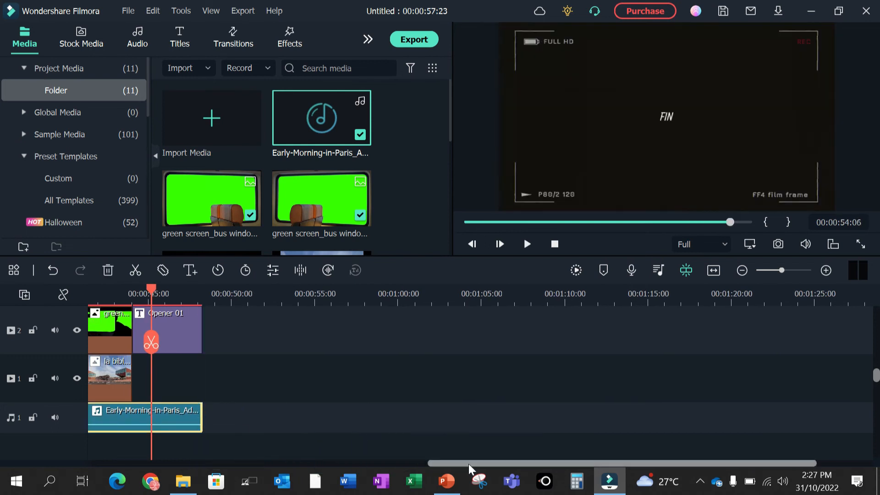
Open the Audio Mixer, lower the Audio 1 music track to about -32 dB, and play the opening to hear the balance.
{"action": "left_click_drag", "start_coordinate": [464, 466], "coordinate": [117, 486]}
{"action": "left_click_drag", "start_coordinate": [181, 424], "coordinate": [184, 423]}
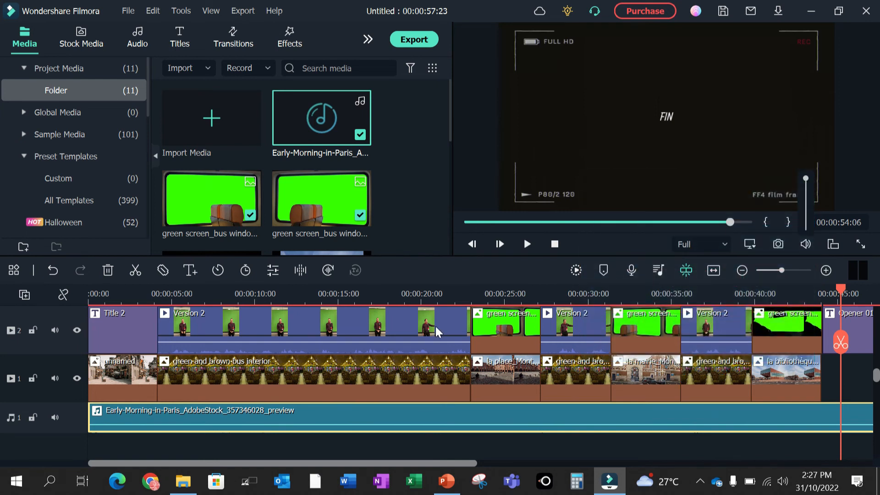
{"action": "key", "text": "XF86AudioRaiseVolume"}
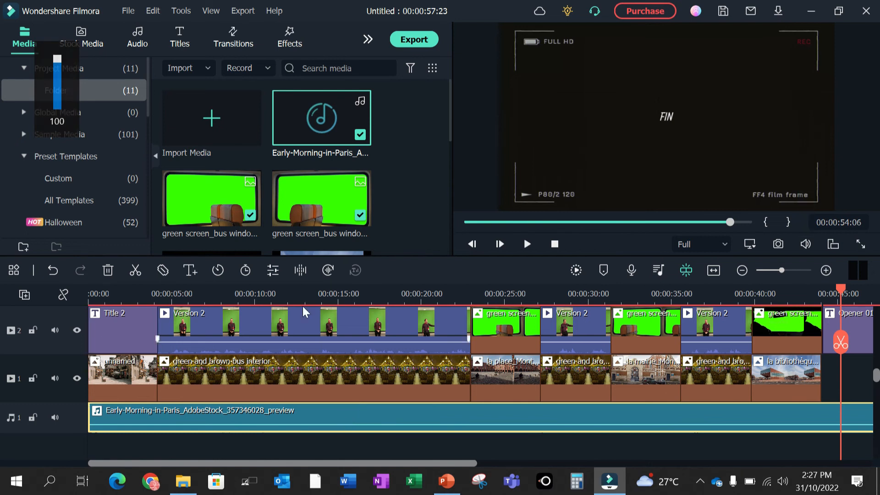
{"action": "left_click", "coordinate": [660, 270]}
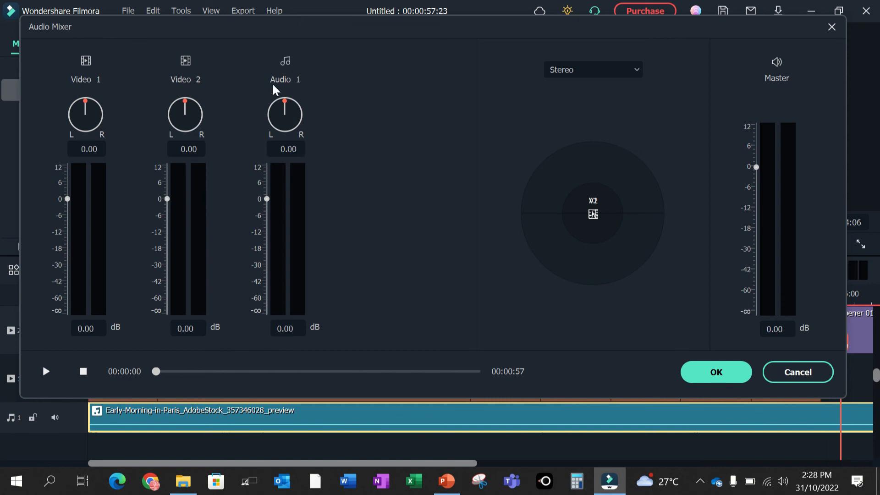
{"action": "left_click_drag", "start_coordinate": [269, 200], "coordinate": [268, 271]}
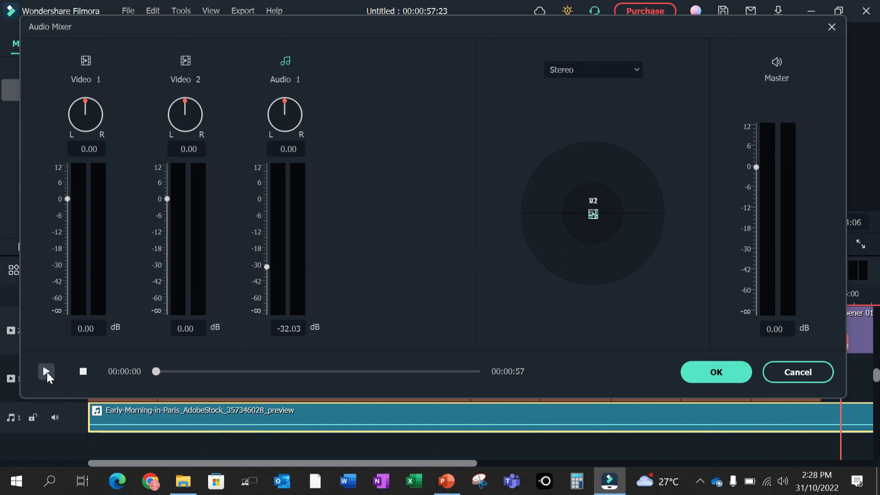
{"action": "left_click", "coordinate": [47, 371]}
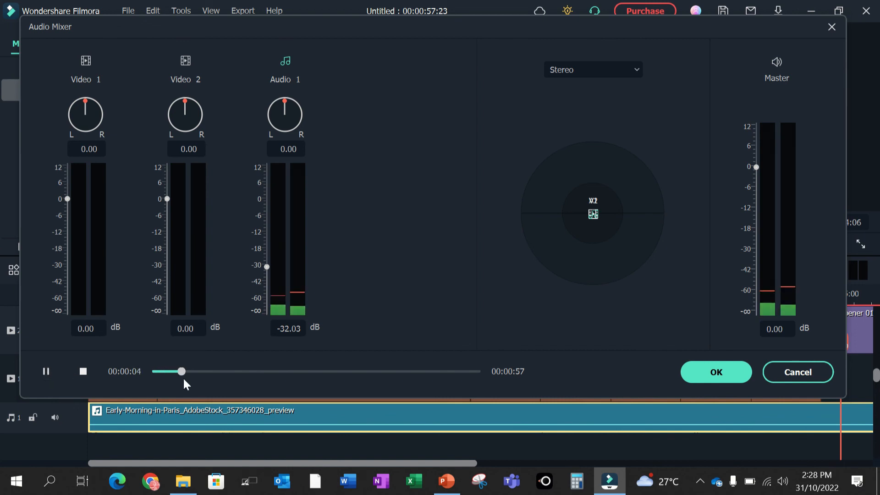
{"action": "left_click", "coordinate": [46, 371]}
Raise the Audio 1 level to about -13 dB and play the presenter's speech over the music.
{"action": "left_click_drag", "start_coordinate": [267, 266], "coordinate": [267, 235]}
{"action": "left_click", "coordinate": [45, 372]}
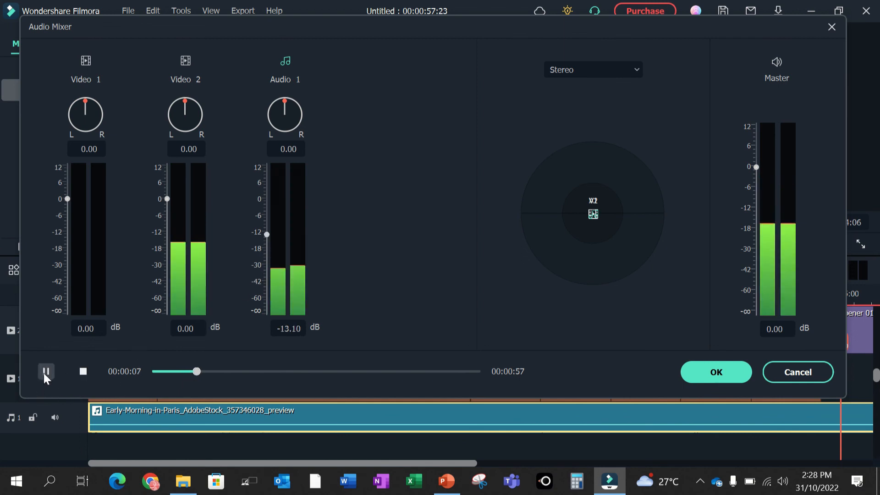
{"action": "left_click", "coordinate": [46, 373]}
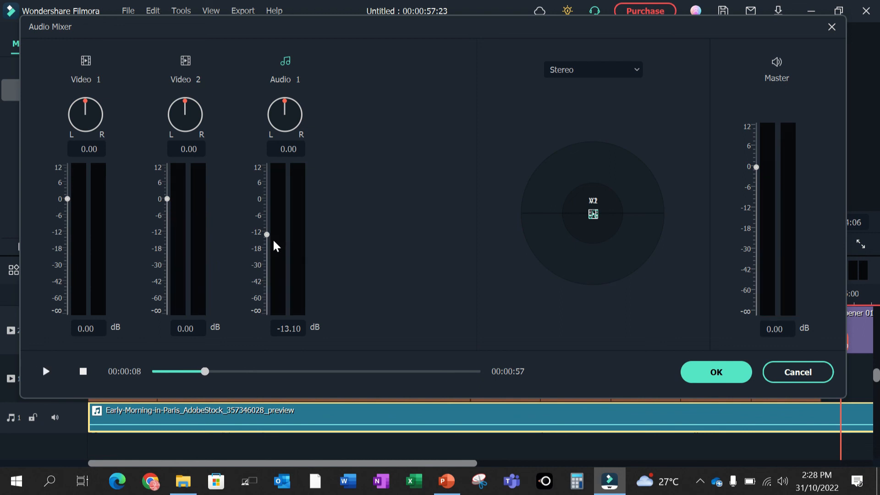
Set the Audio 1 level to -6.76 dB, check the mix against the speech, and apply the mixer settings.
{"action": "left_click_drag", "start_coordinate": [267, 235], "coordinate": [267, 218]}
{"action": "left_click", "coordinate": [46, 371]}
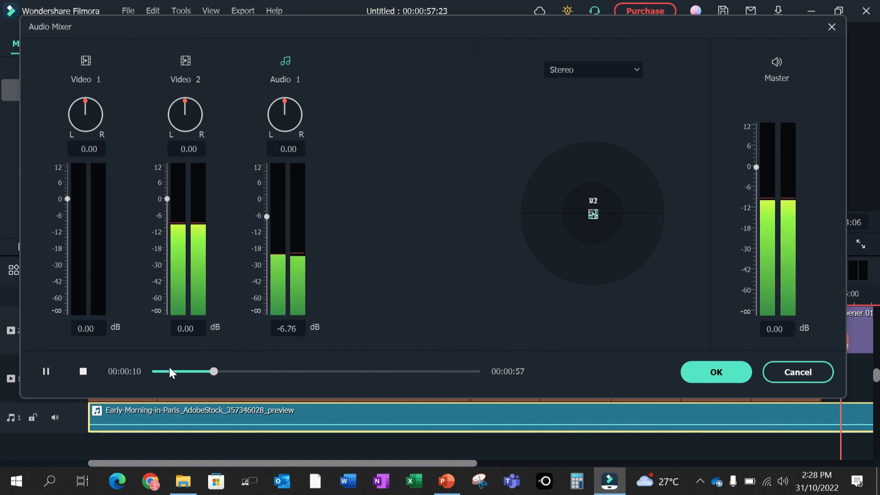
{"action": "left_click_drag", "start_coordinate": [217, 372], "coordinate": [142, 376]}
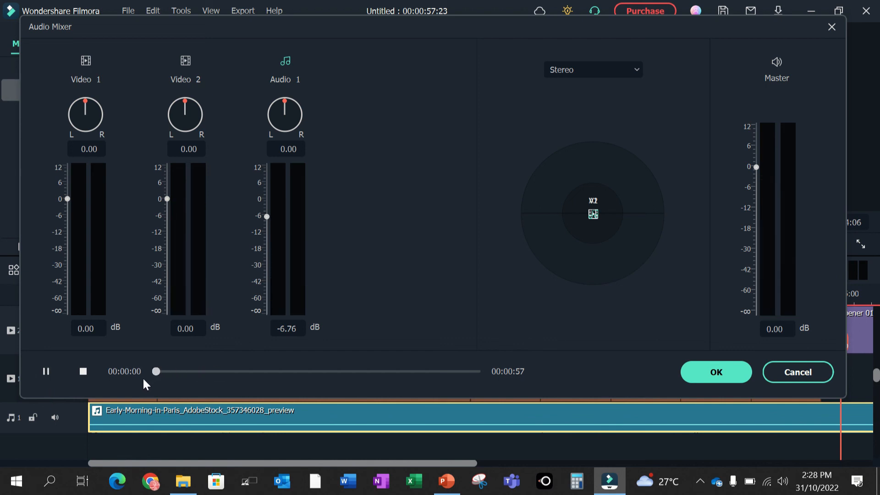
{"action": "left_click", "coordinate": [46, 371]}
{"action": "left_click", "coordinate": [701, 369]}
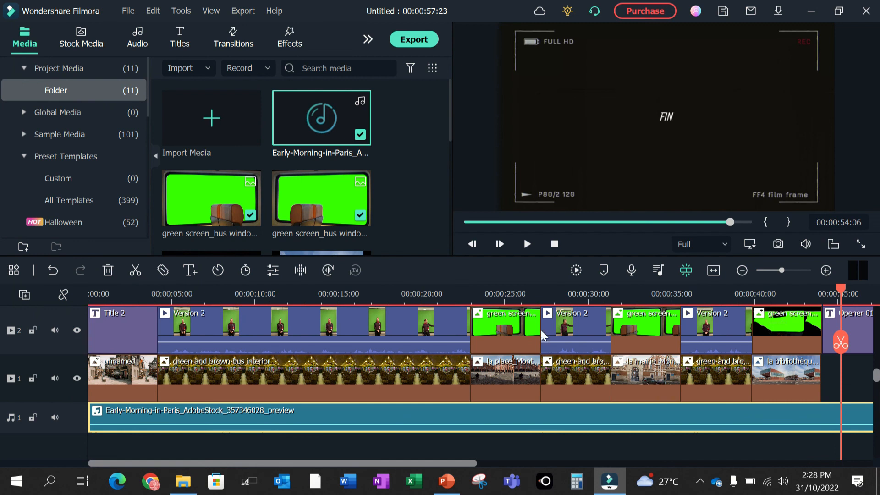
Look over the finished timeline and scrub back from the closing title to the presenter scene at 00:00:21:16.
{"action": "scroll", "coordinate": [315, 347], "scroll_direction": "right", "scroll_amount": 3}
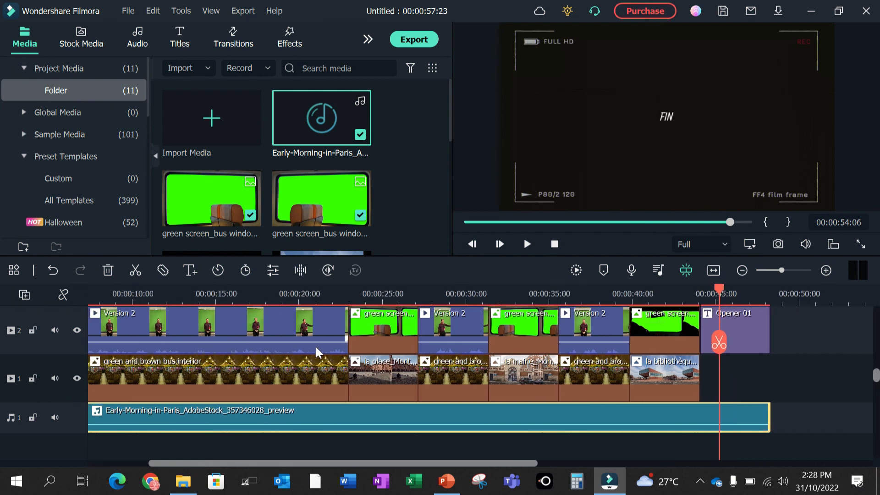
{"action": "scroll", "coordinate": [315, 348], "scroll_direction": "left", "scroll_amount": 3}
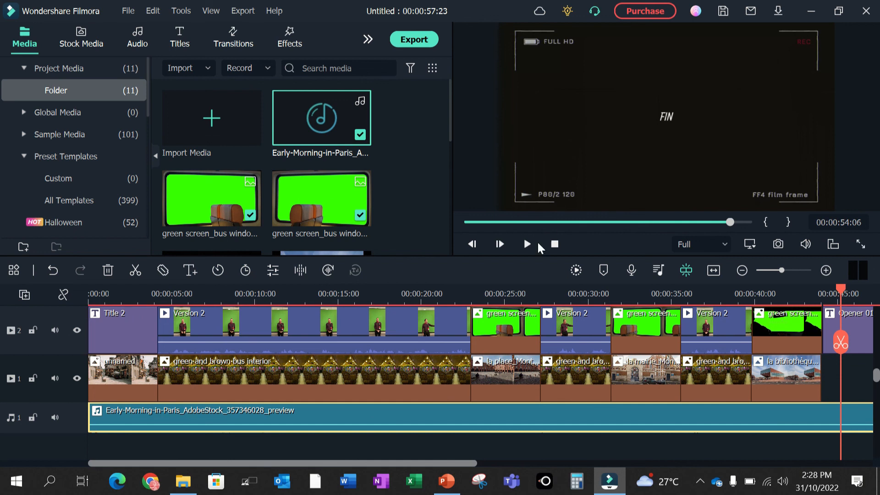
{"action": "left_click_drag", "start_coordinate": [842, 297], "coordinate": [388, 297]}
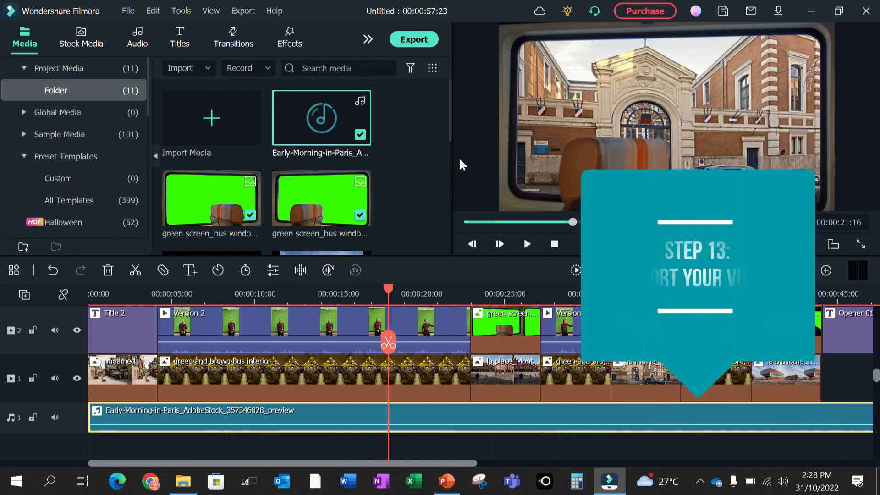
Export the video as a local MP4 named My Video to the Downloads folder, accepting the watermark.
{"action": "left_click", "coordinate": [403, 40]}
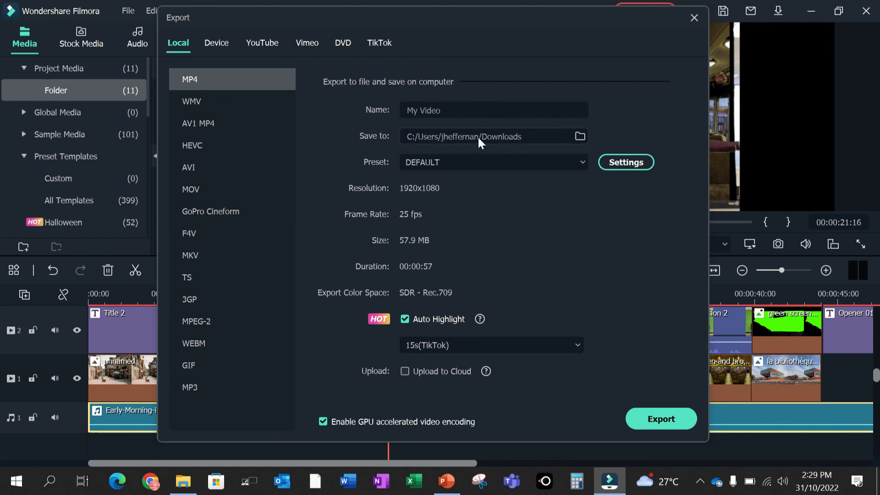
{"action": "left_click", "coordinate": [649, 419]}
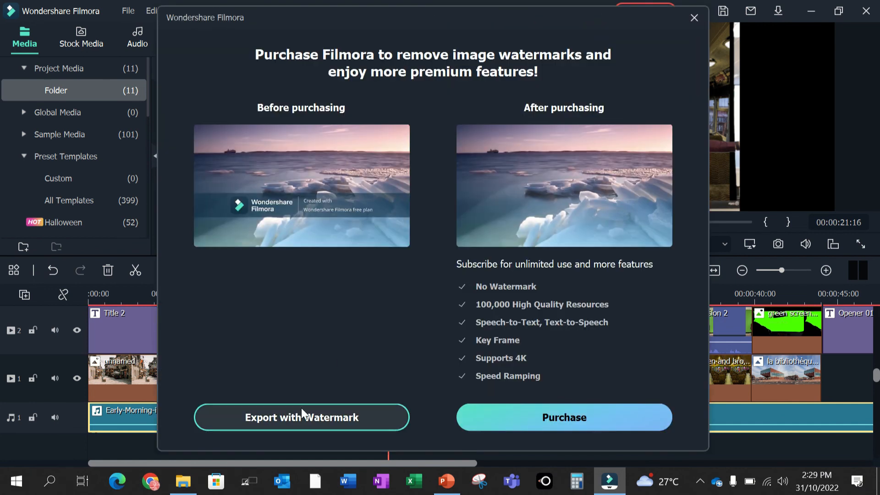
{"action": "left_click", "coordinate": [271, 421]}
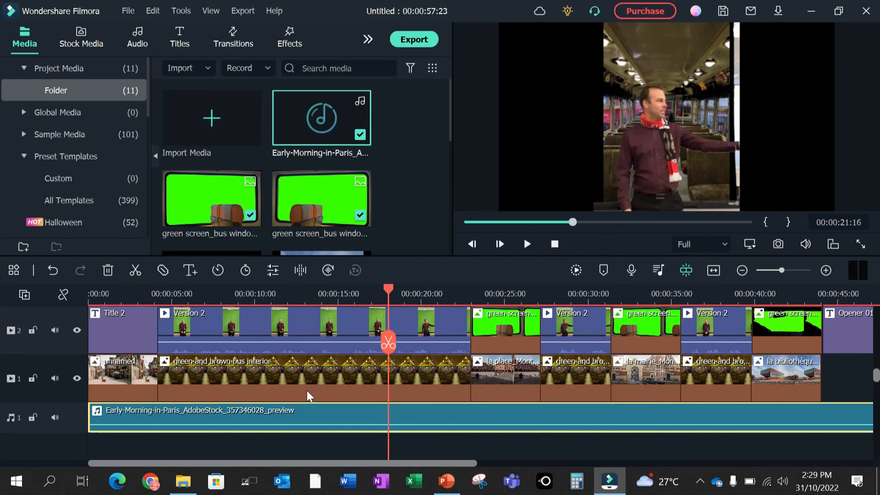